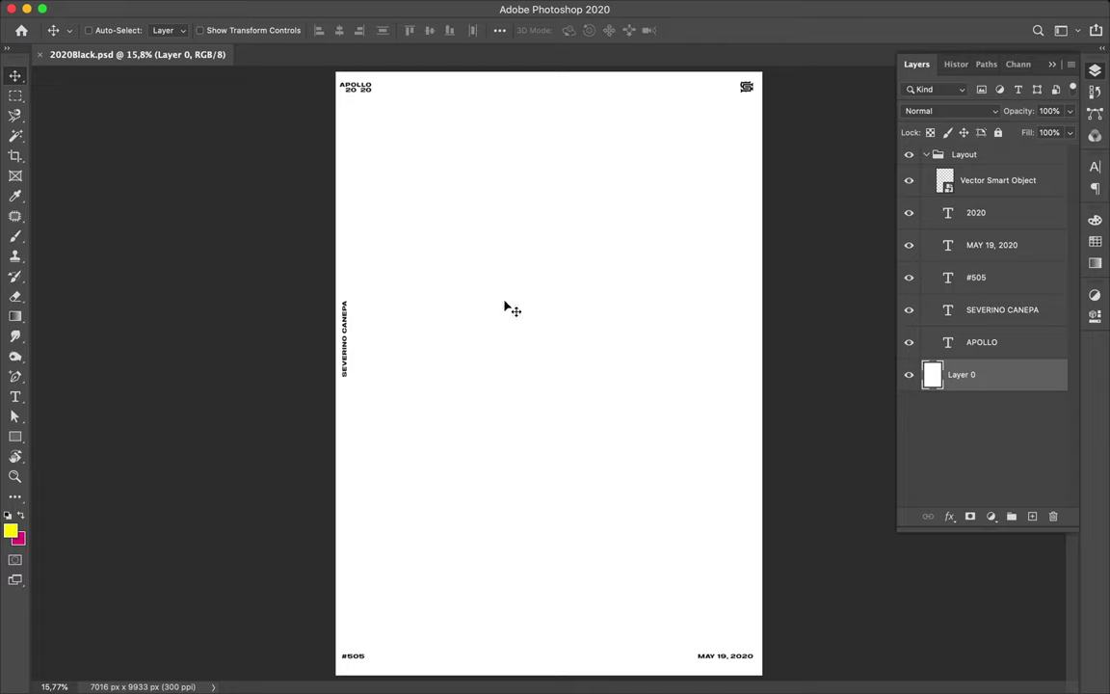
Draw a tall black-outlined bar down the left edge and copy it to the right edge.
{"action": "key", "text": "u"}
{"action": "left_click_drag", "start_coordinate": [354, 102], "coordinate": [421, 646]}
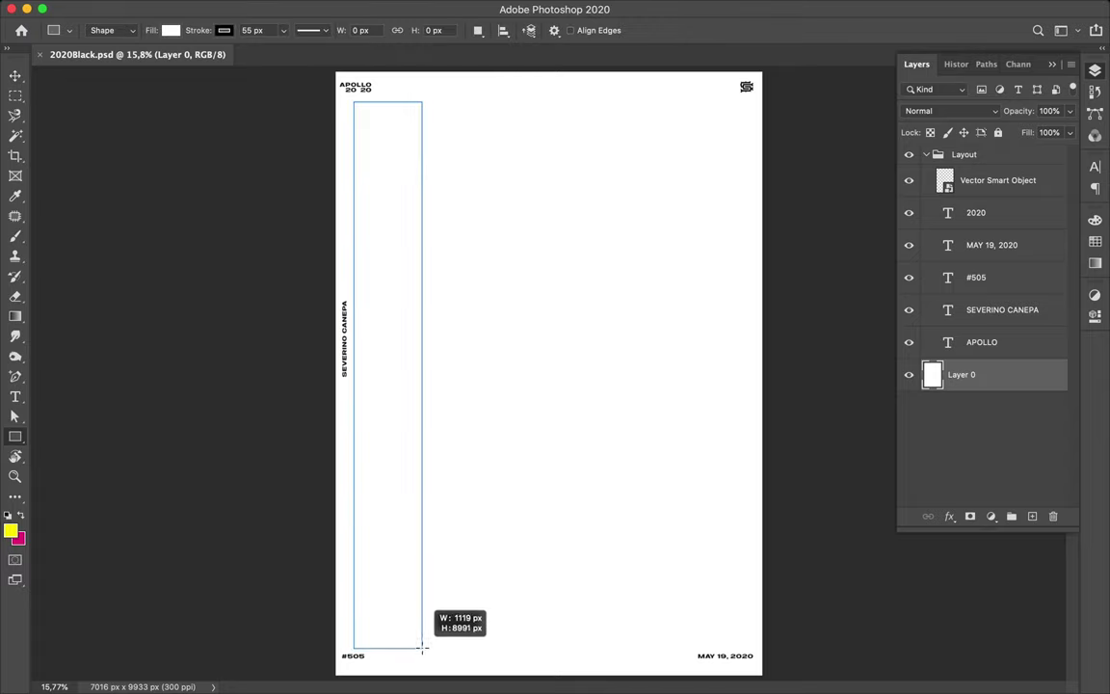
{"action": "key", "text": "v"}
{"action": "left_click_drag", "start_coordinate": [406, 600], "coordinate": [738, 581]}
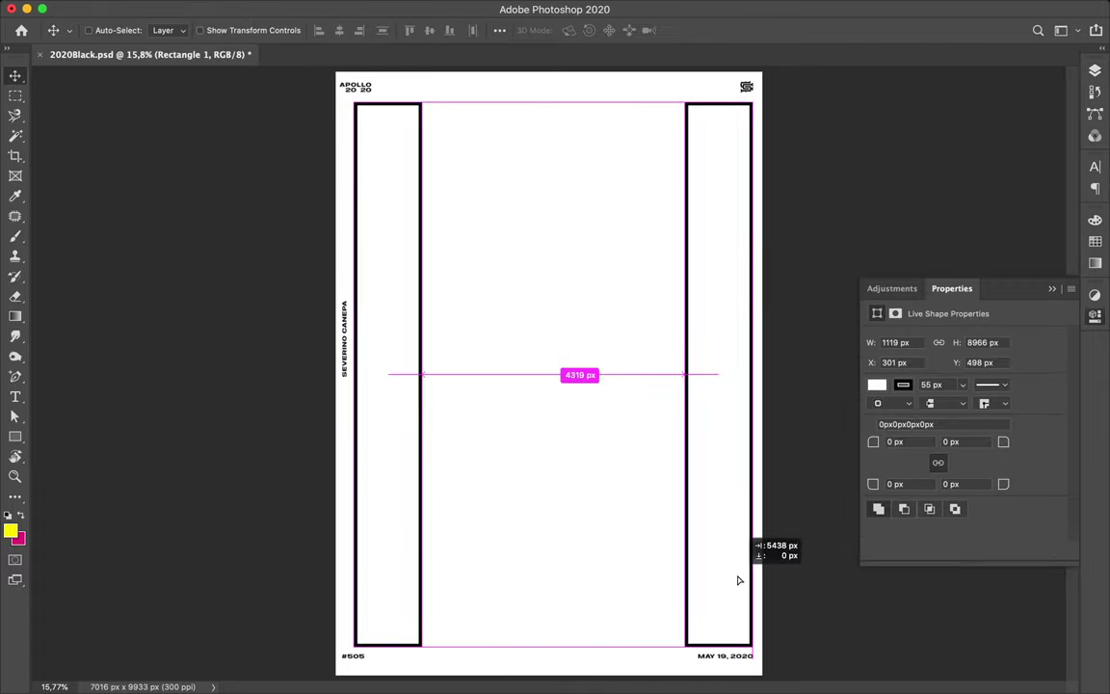
Draw a wide outlined box at the top between the bars and copy it to the bottom.
{"action": "key", "text": "u"}
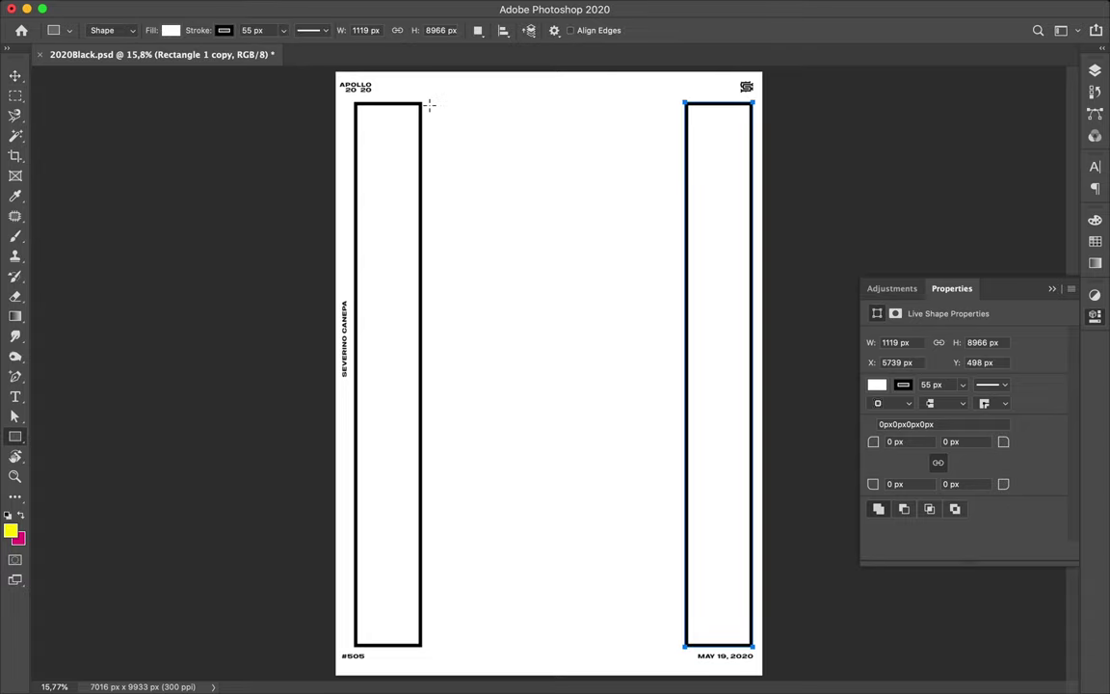
{"action": "left_click_drag", "start_coordinate": [429, 103], "coordinate": [678, 170]}
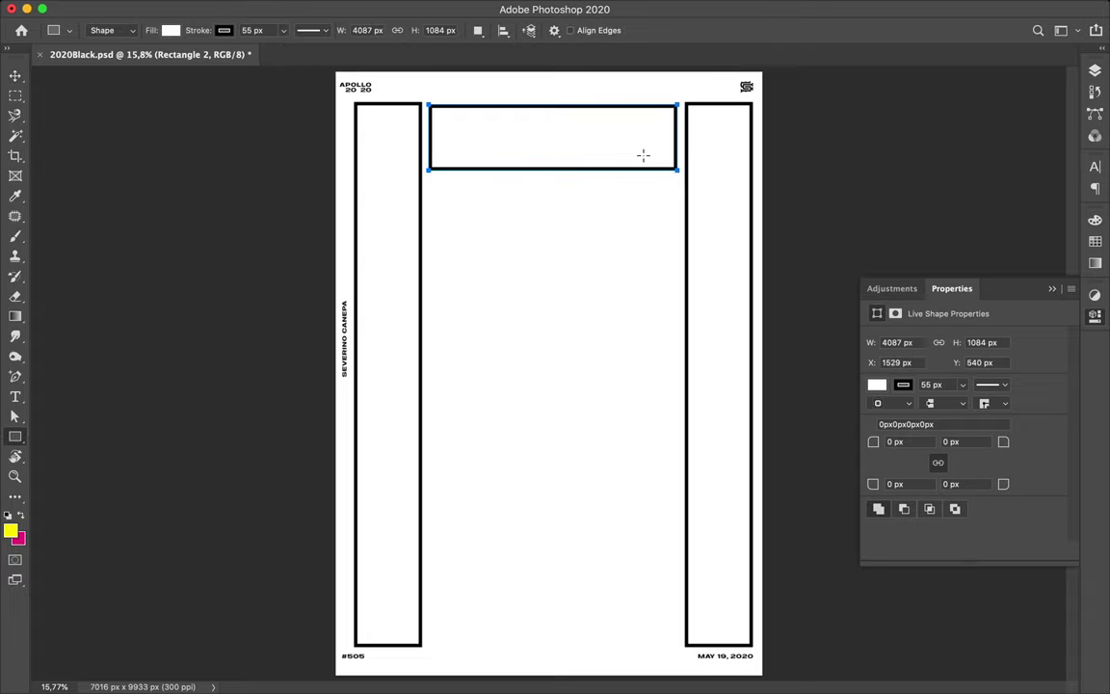
{"action": "key", "text": "v"}
{"action": "left_click_drag", "start_coordinate": [585, 144], "coordinate": [607, 620]}
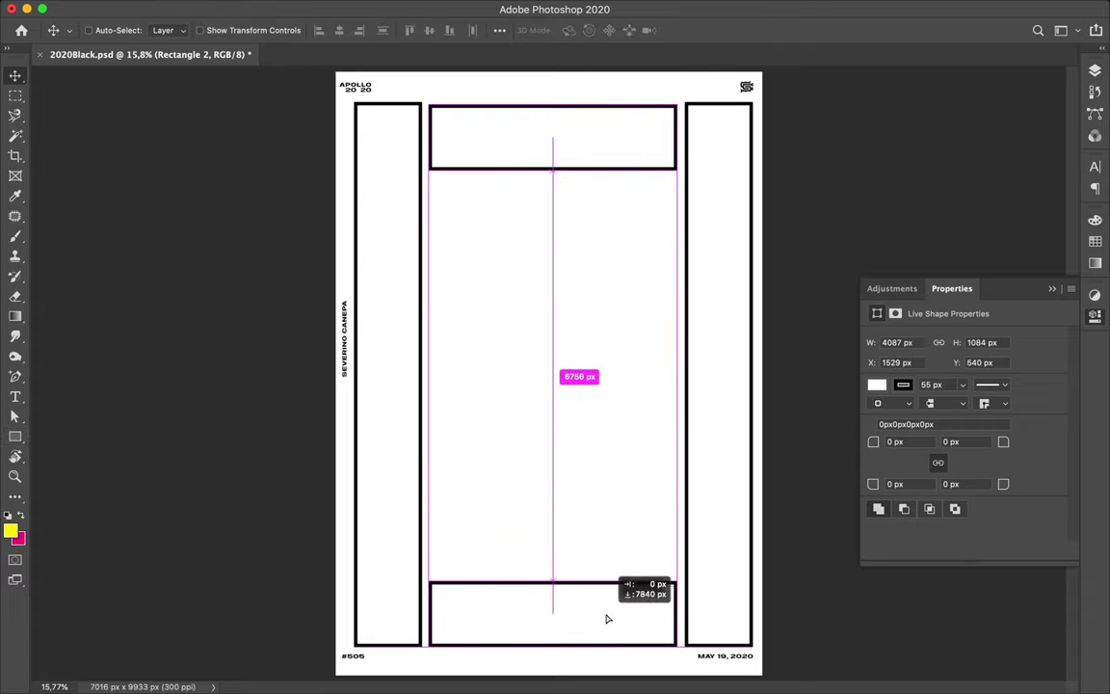
{"action": "mouse_move", "coordinate": [568, 144]}
{"action": "left_mouse_down"}
{"action": "mouse_move", "coordinate": [567, 191]}
{"action": "mouse_move", "coordinate": [567, 142]}
{"action": "left_mouse_up"}
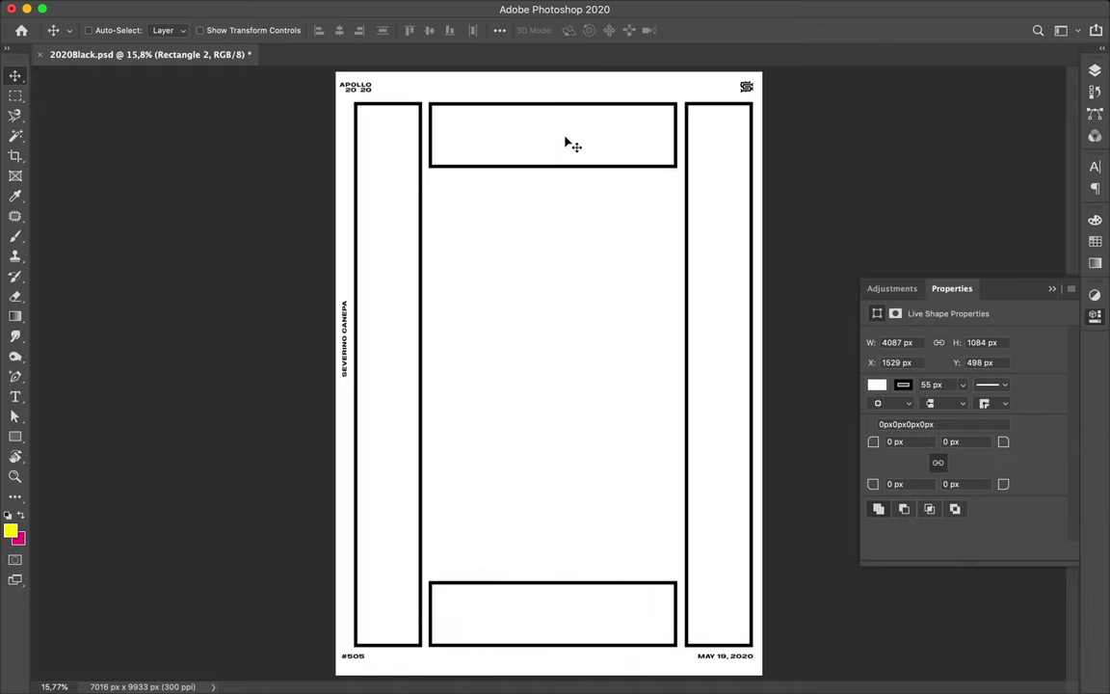
{"action": "left_click", "coordinate": [366, 96]}
Change the APOLLO text to read 'APOLLO 2020'.
{"action": "double_click", "coordinate": [366, 97]}
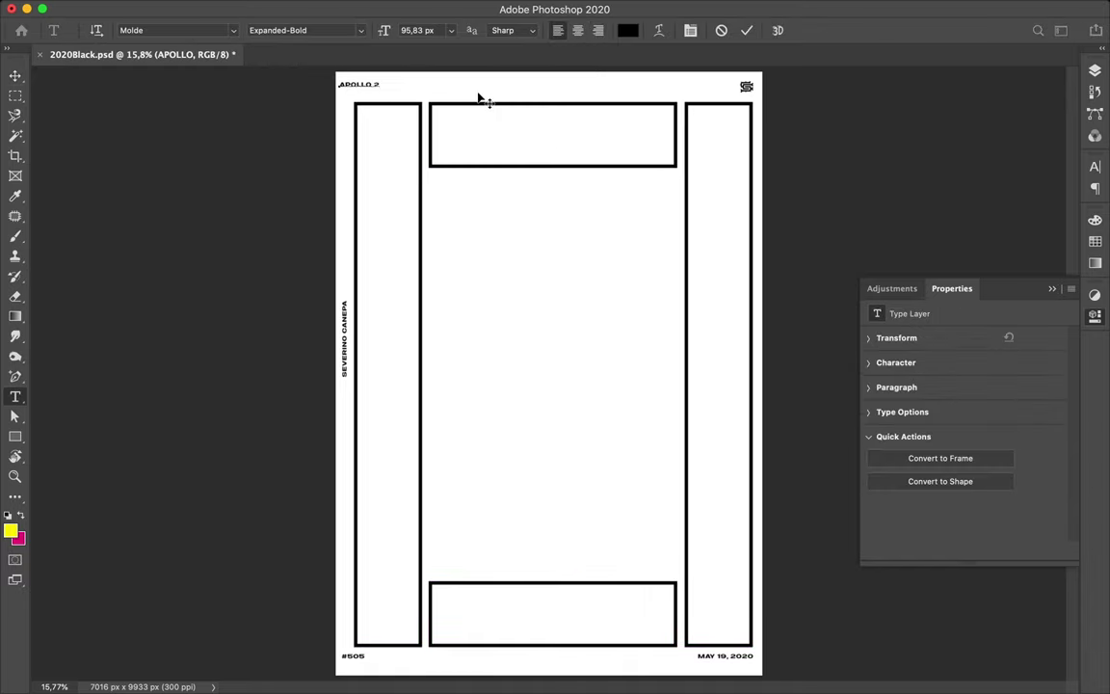
{"action": "type", "text": "020"}
{"action": "key", "text": "Escape"}
{"action": "key", "text": "v"}
{"action": "left_click_drag", "start_coordinate": [372, 94], "coordinate": [582, 402]}
{"action": "mouse_move", "coordinate": [355, 322]}
{"action": "left_mouse_down"}
{"action": "mouse_move", "coordinate": [565, 328]}
{"action": "mouse_move", "coordinate": [377, 342]}
{"action": "mouse_move", "coordinate": [523, 390]}
{"action": "left_mouse_up"}
{"action": "mouse_move", "coordinate": [354, 656]}
{"action": "left_mouse_down"}
{"action": "mouse_move", "coordinate": [453, 588]}
{"action": "mouse_move", "coordinate": [516, 520]}
{"action": "left_mouse_up"}
{"action": "left_click_drag", "start_coordinate": [726, 656], "coordinate": [614, 555]}
{"action": "left_click", "coordinate": [748, 89]}
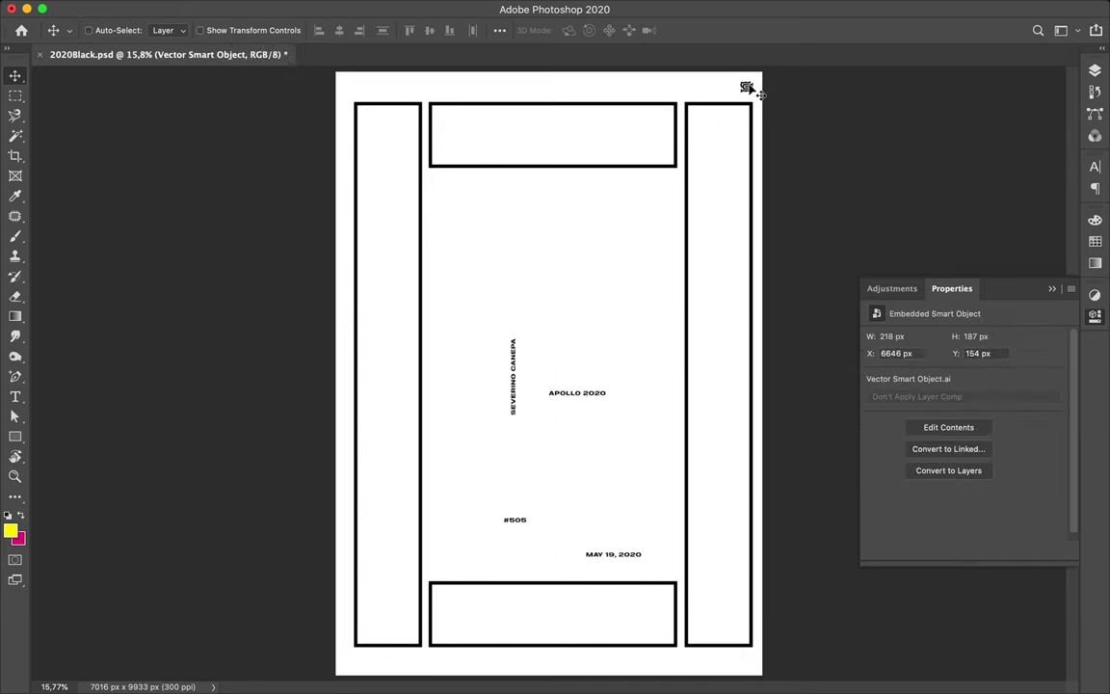
{"action": "left_click_drag", "start_coordinate": [747, 89], "coordinate": [613, 333]}
Stretch the outlined box frame upward toward the page top.
{"action": "left_click", "coordinate": [432, 192]}
{"action": "key", "text": "ctrl+t"}
{"action": "left_click_drag", "start_coordinate": [553, 102], "coordinate": [554, 82]}
{"action": "left_click_drag", "start_coordinate": [433, 106], "coordinate": [429, 106]}
Extend the left column down to the bottom of the page.
{"action": "key", "text": "Return"}
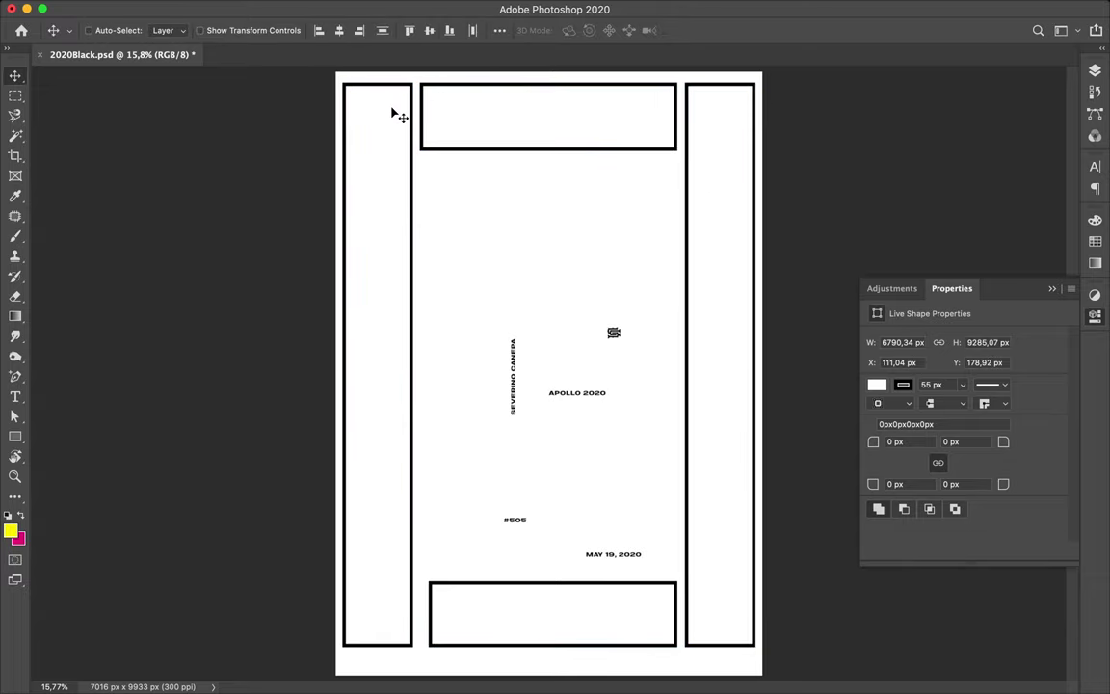
{"action": "scroll", "coordinate": [407, 275], "scroll_direction": "down", "scroll_amount": 1}
{"action": "left_click", "coordinate": [422, 345]}
{"action": "key", "text": "ctrl+t"}
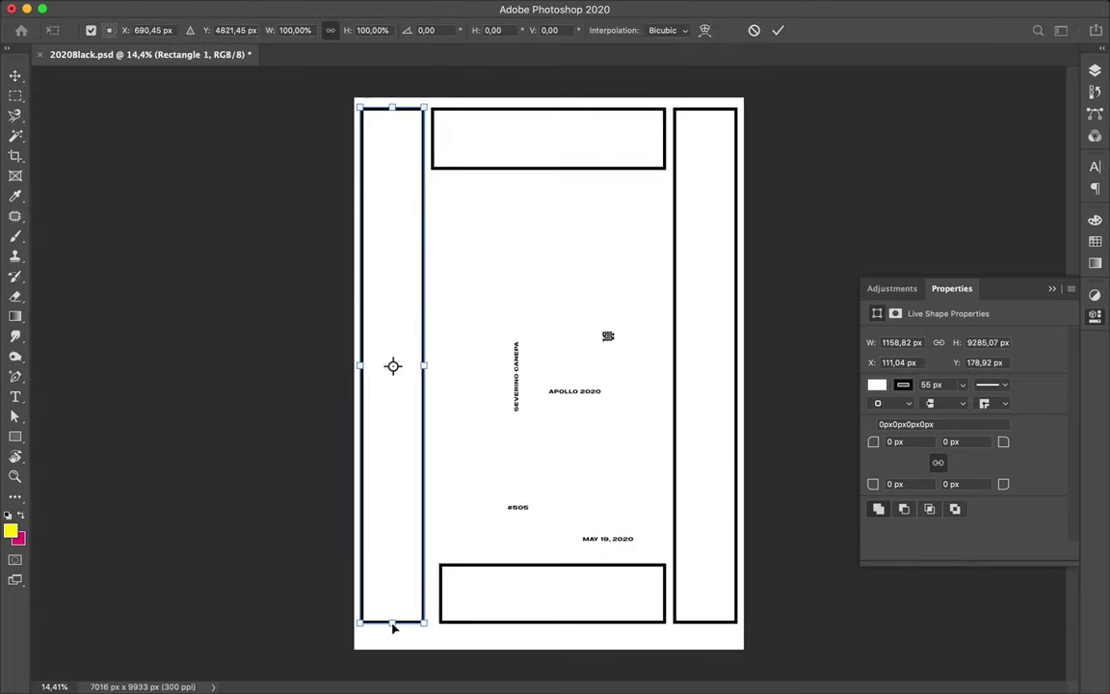
{"action": "left_click_drag", "start_coordinate": [395, 626], "coordinate": [392, 641]}
Replace the old right column with a copy of the left column.
{"action": "key", "text": "Return"}
{"action": "left_click", "coordinate": [724, 540]}
{"action": "key", "text": "Delete"}
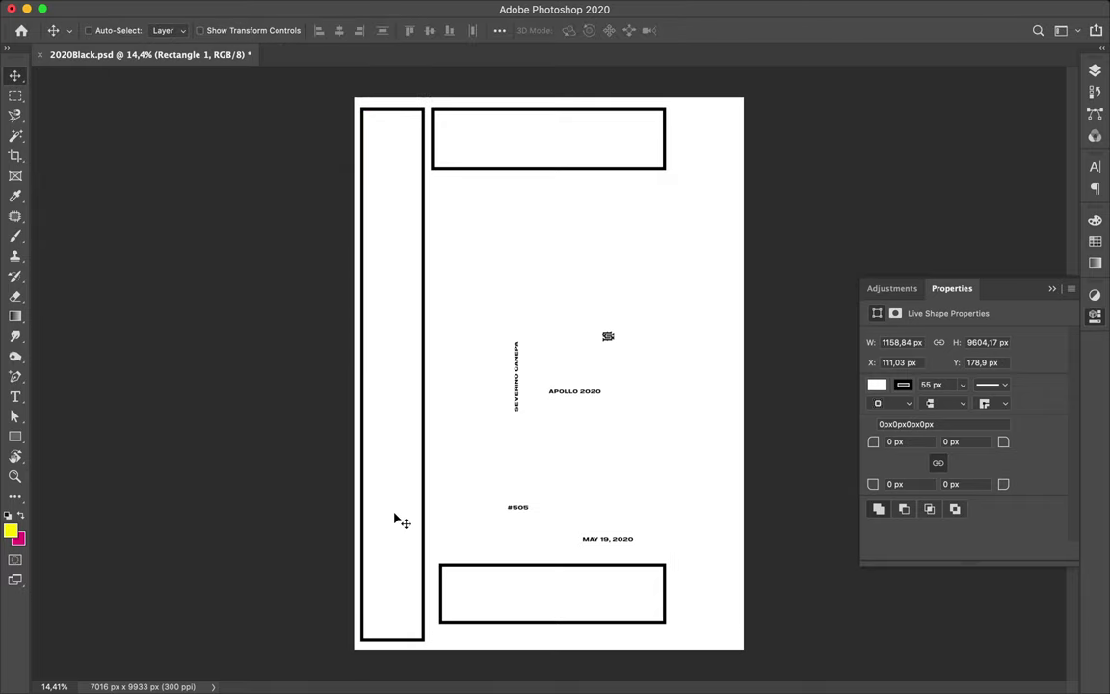
{"action": "left_click_drag", "start_coordinate": [396, 520], "coordinate": [709, 510]}
Shift the bottom box slightly and widen it to meet the right column.
{"action": "left_click_drag", "start_coordinate": [595, 585], "coordinate": [582, 604]}
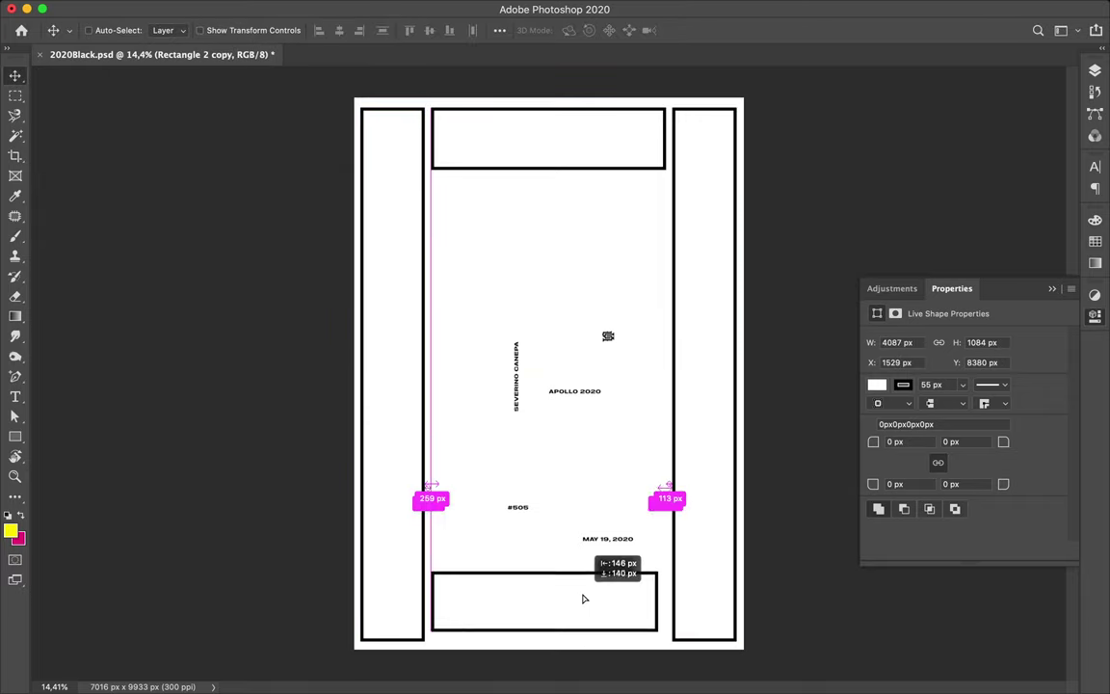
{"action": "key", "text": "ctrl+t"}
{"action": "left_click_drag", "start_coordinate": [657, 611], "coordinate": [665, 611]}
{"action": "key", "text": "Return"}
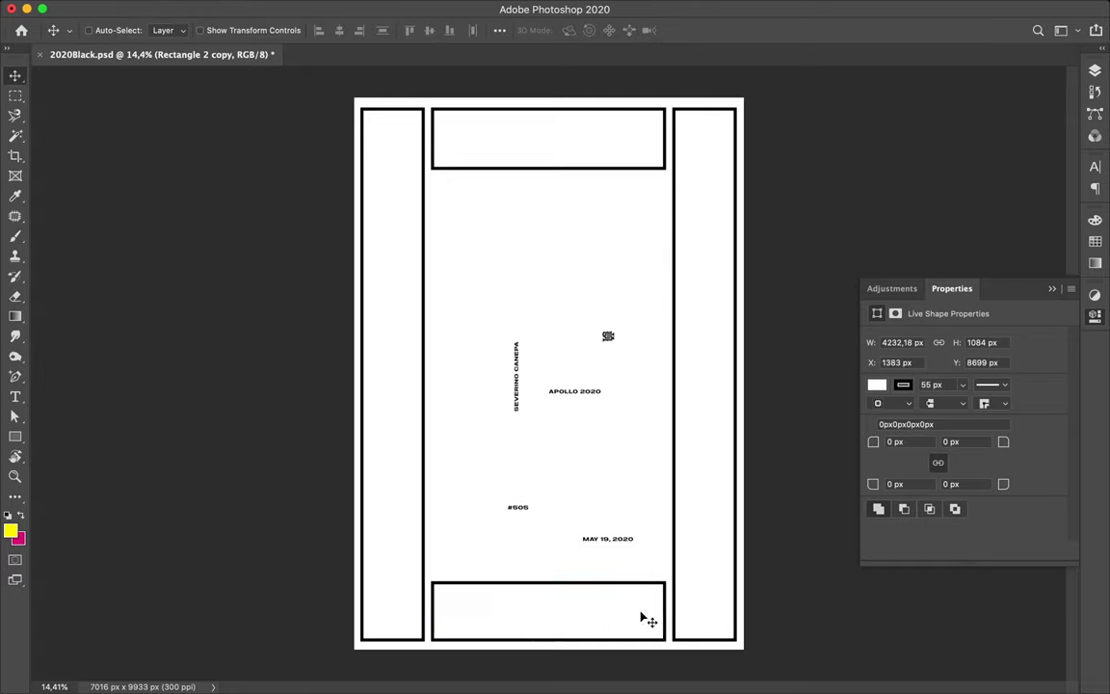
Replace the top box with a copy of the bottom box and lower the side bars' tops.
{"action": "left_click", "coordinate": [539, 152]}
{"action": "key", "text": "Delete"}
{"action": "left_click_drag", "start_coordinate": [555, 609], "coordinate": [537, 144]}
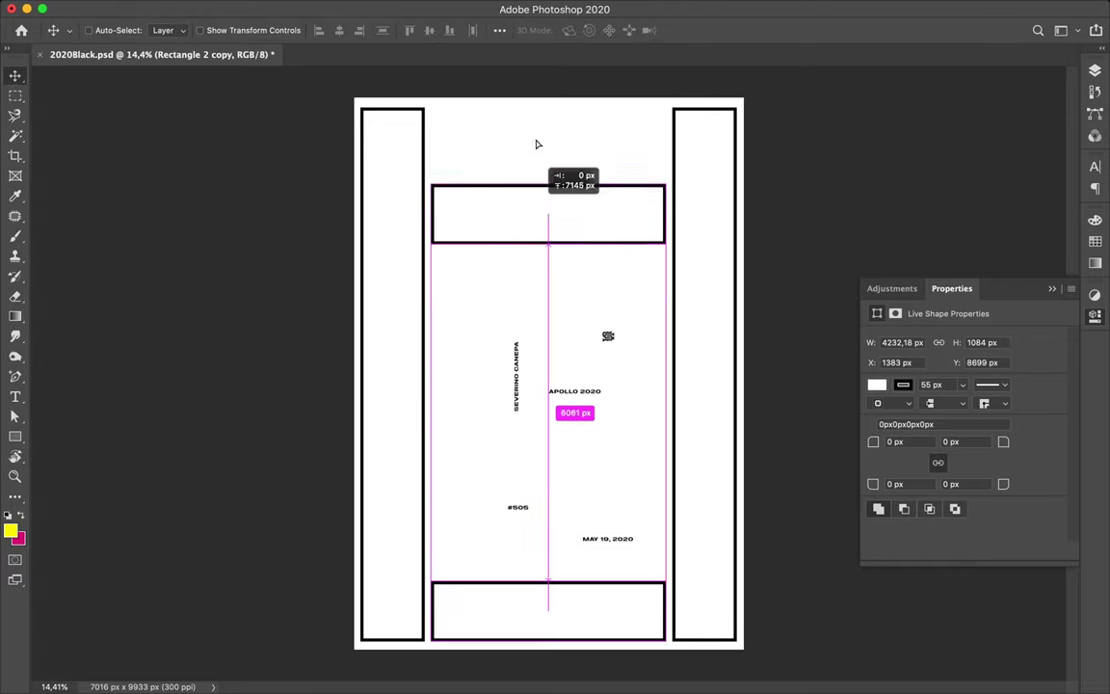
{"action": "left_click", "coordinate": [723, 186]}
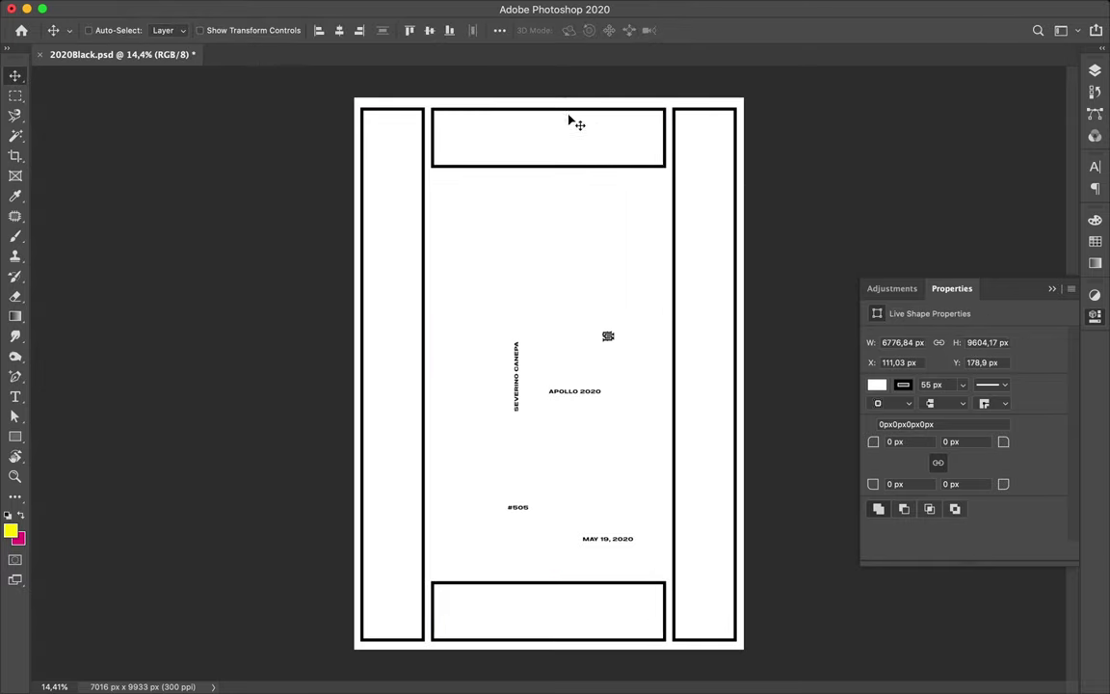
{"action": "key", "text": "ctrl+t"}
{"action": "left_click_drag", "start_coordinate": [548, 98], "coordinate": [549, 175]}
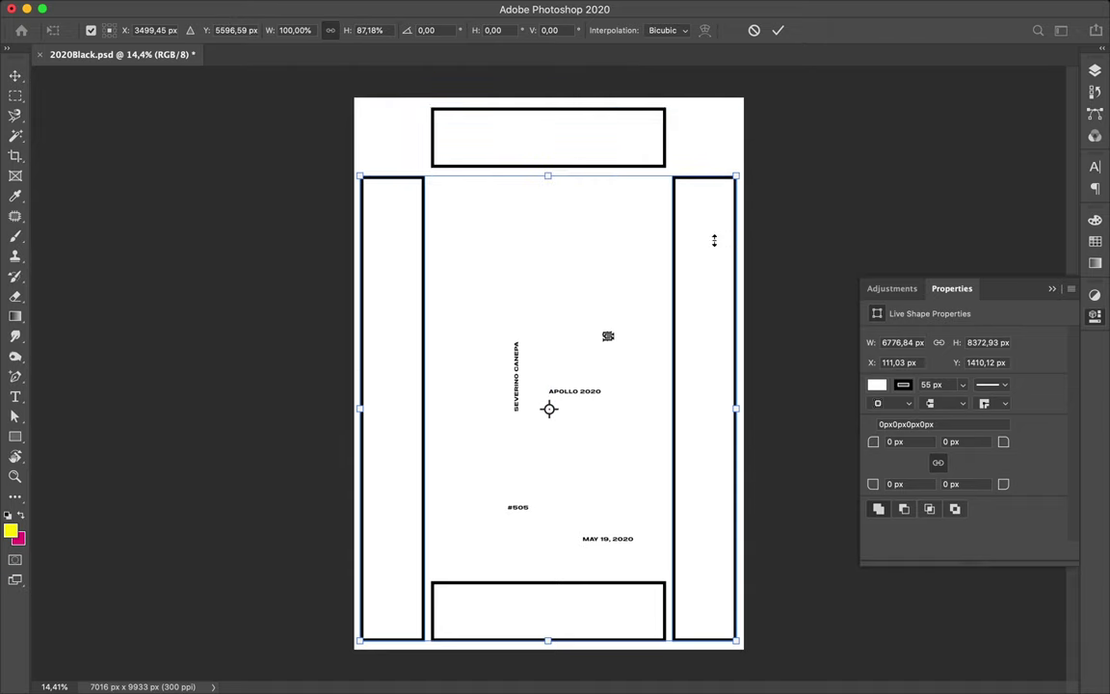
Stretch the top box out to the outer edges of both side columns.
{"action": "key", "text": "Return"}
{"action": "left_click", "coordinate": [613, 144]}
{"action": "key", "text": "ctrl+t"}
{"action": "left_click_drag", "start_coordinate": [433, 138], "coordinate": [361, 138]}
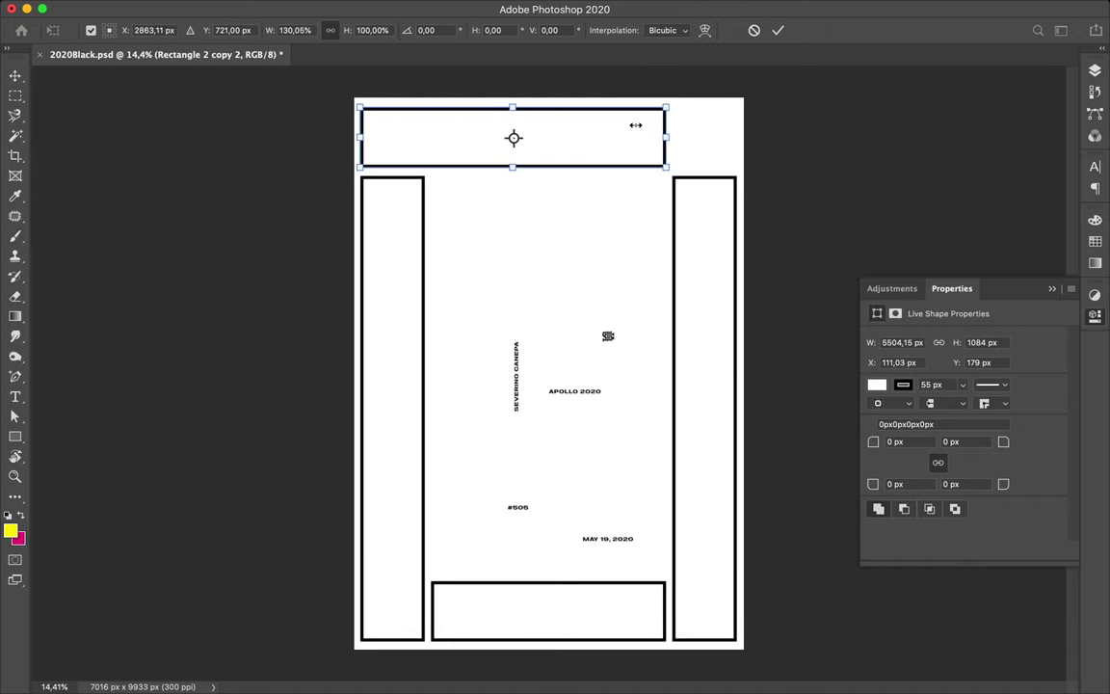
{"action": "left_click_drag", "start_coordinate": [665, 137], "coordinate": [735, 137]}
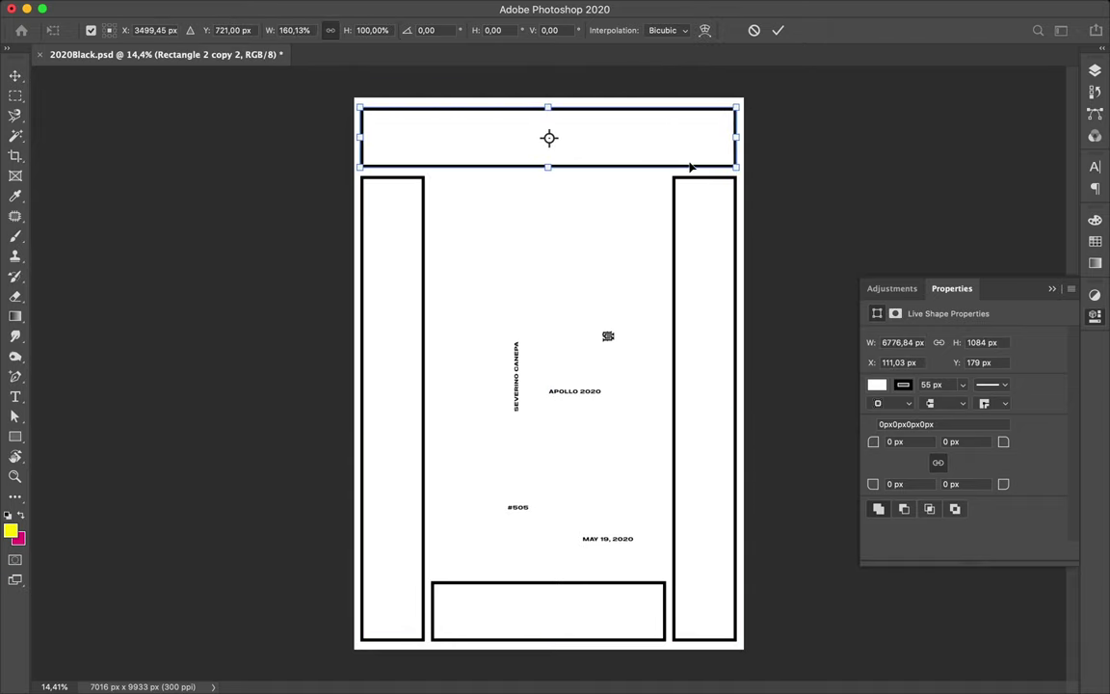
{"action": "key", "text": "Return"}
Set the side columns' top edge just beneath the widened top box.
{"action": "left_click", "coordinate": [403, 248]}
{"action": "key", "text": "ctrl+t"}
{"action": "mouse_move", "coordinate": [545, 175]}
{"action": "left_mouse_down"}
{"action": "mouse_move", "coordinate": [545, 166]}
{"action": "mouse_move", "coordinate": [548, 174]}
{"action": "left_mouse_up"}
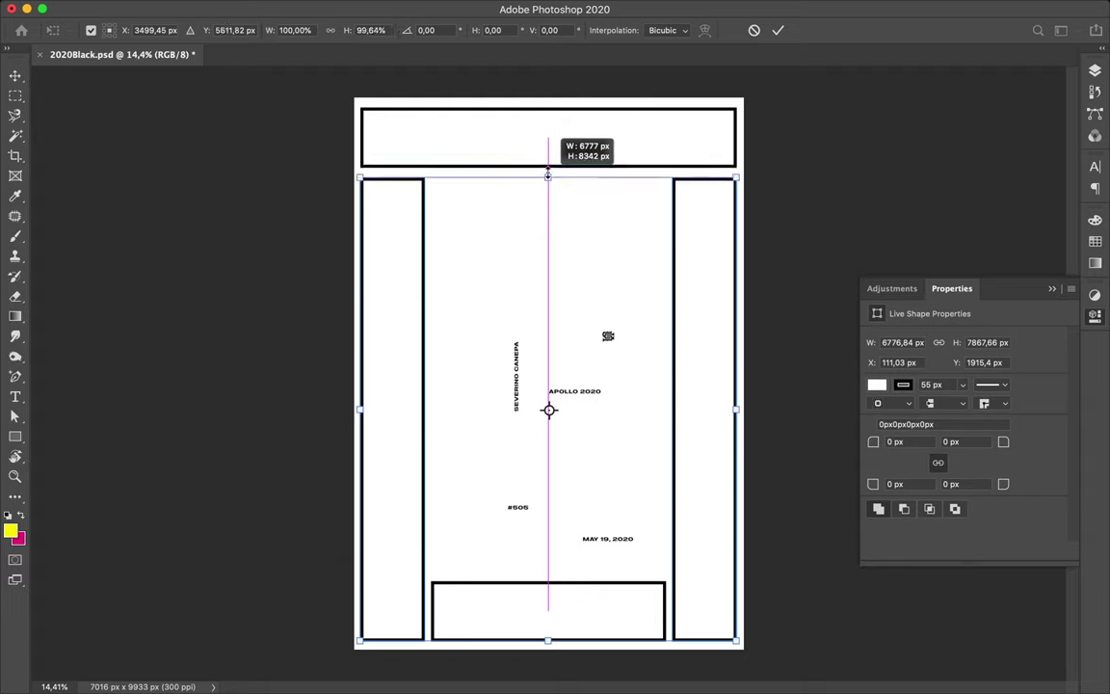
{"action": "key", "text": "Return"}
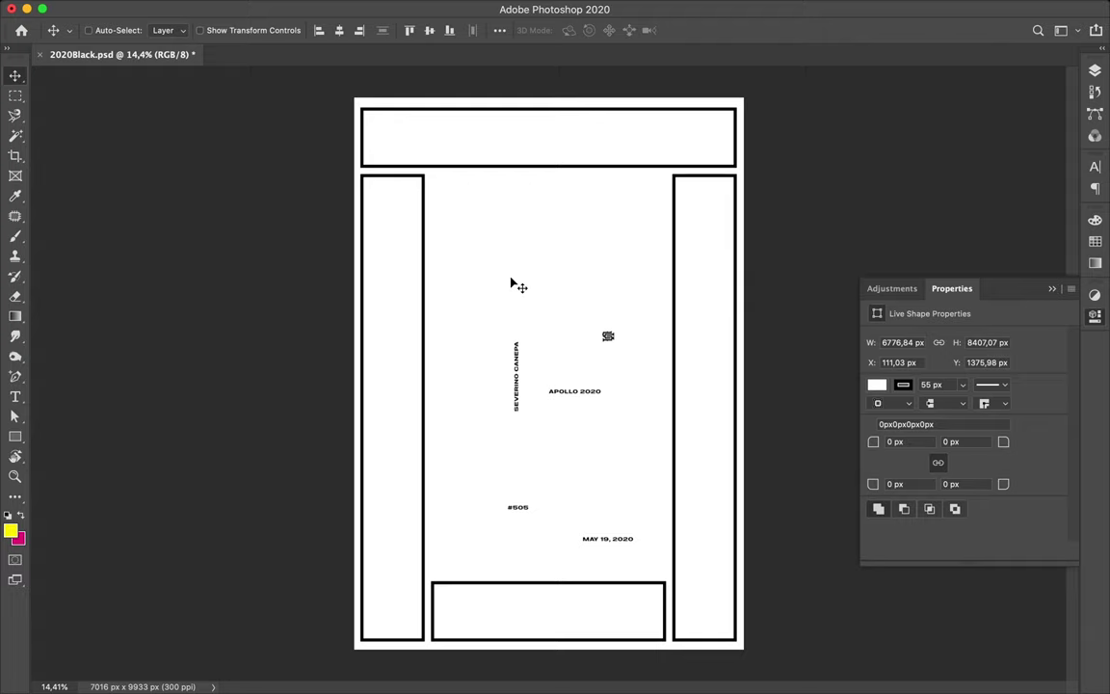
Draw a 2171 × 1562 px box at upper left with a pastel lavender-to-cream gradient fill.
{"action": "key", "text": "u"}
{"action": "left_click", "coordinate": [425, 211]}
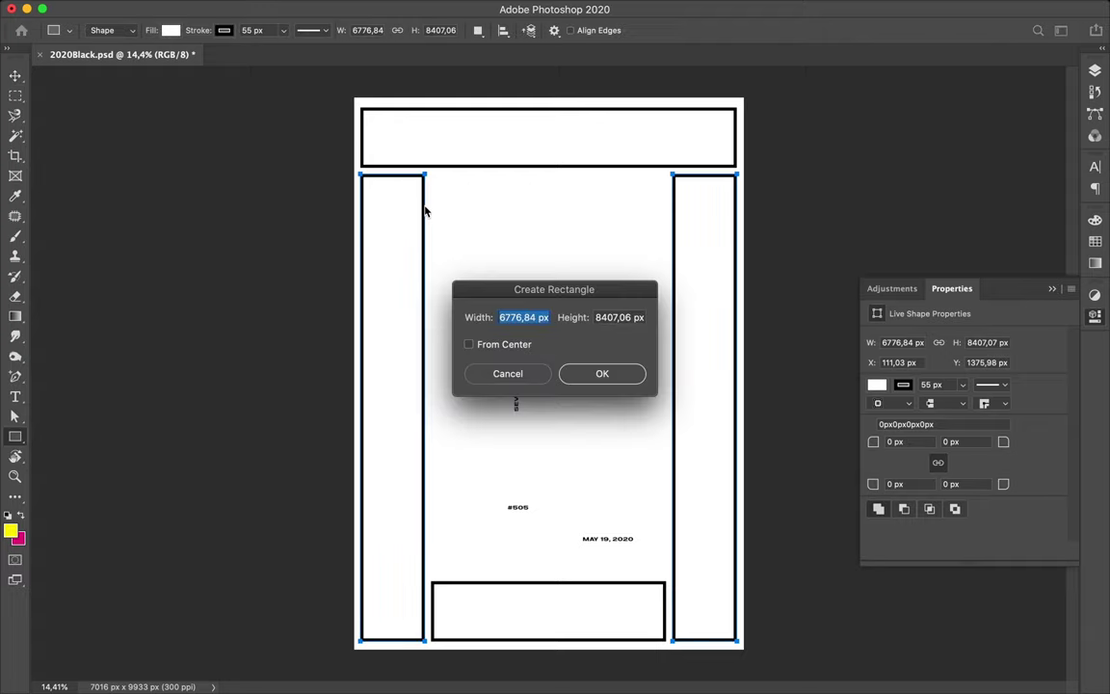
{"action": "left_click", "coordinate": [519, 375]}
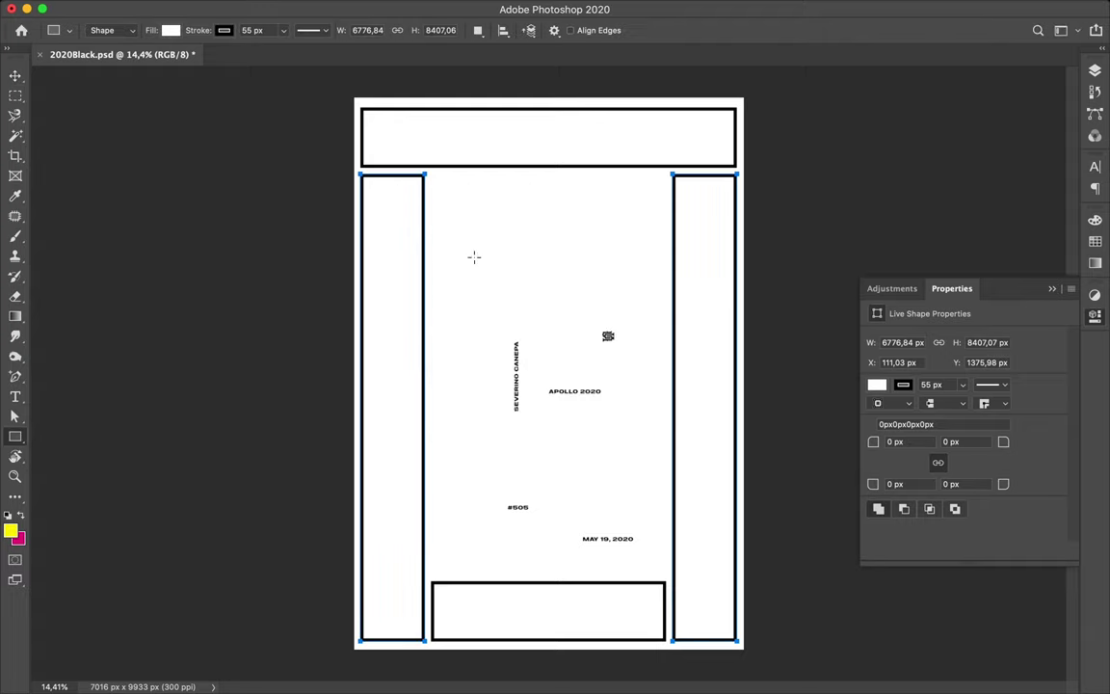
{"action": "left_click_drag", "start_coordinate": [399, 194], "coordinate": [520, 279]}
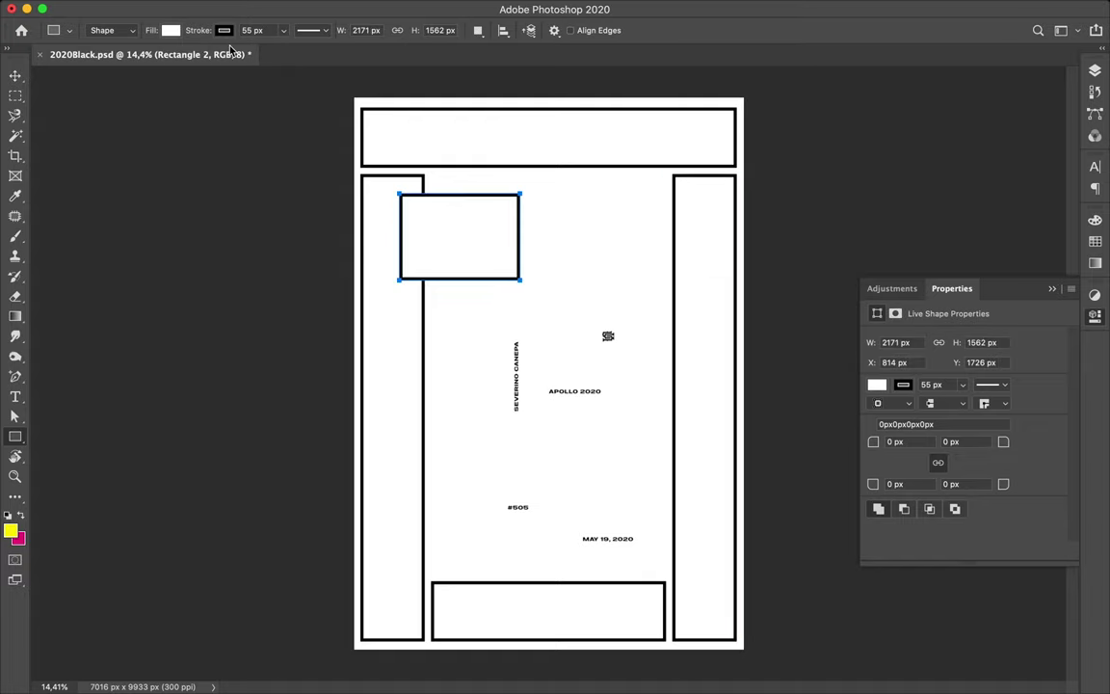
{"action": "left_click", "coordinate": [171, 29]}
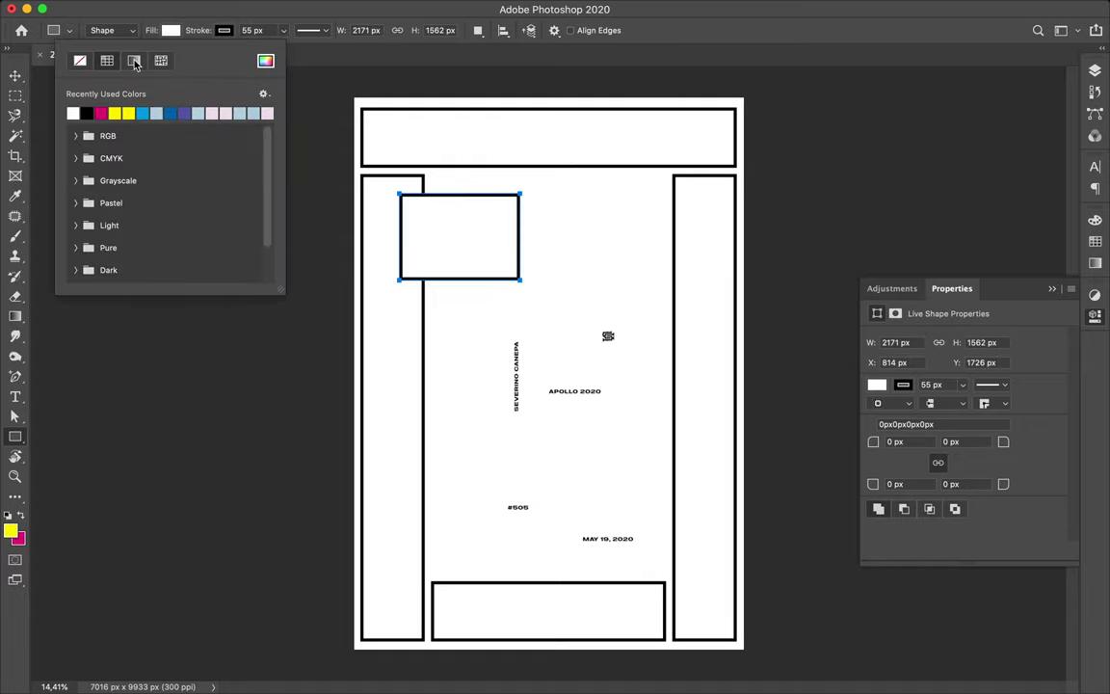
{"action": "left_click", "coordinate": [135, 63]}
{"action": "left_click", "coordinate": [138, 112]}
{"action": "key", "text": "v"}
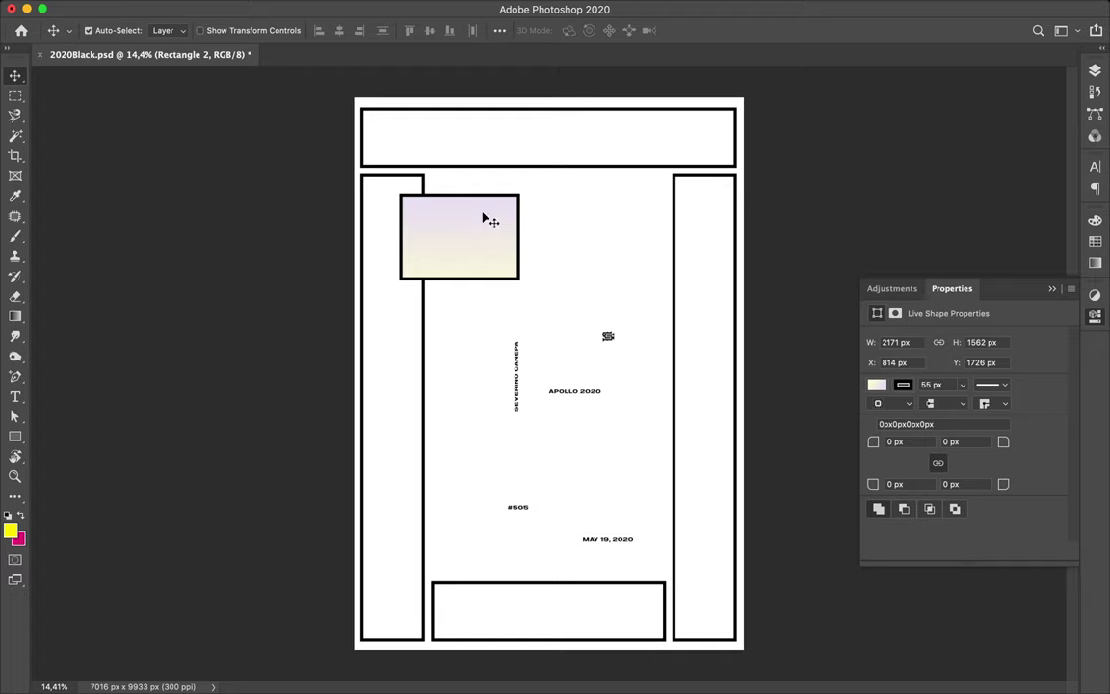
Copy the gradient box to the lower right and reshape it into a 686 × 3027 px bar.
{"action": "mouse_move", "coordinate": [484, 237]}
{"action": "left_mouse_down"}
{"action": "mouse_move", "coordinate": [682, 513]}
{"action": "mouse_move", "coordinate": [652, 521]}
{"action": "left_mouse_up"}
{"action": "key", "text": "ctrl+t"}
{"action": "mouse_move", "coordinate": [573, 515]}
{"action": "left_mouse_down"}
{"action": "mouse_move", "coordinate": [646, 519]}
{"action": "mouse_move", "coordinate": [659, 505]}
{"action": "left_mouse_up"}
{"action": "left_click_drag", "start_coordinate": [675, 464], "coordinate": [674, 394]}
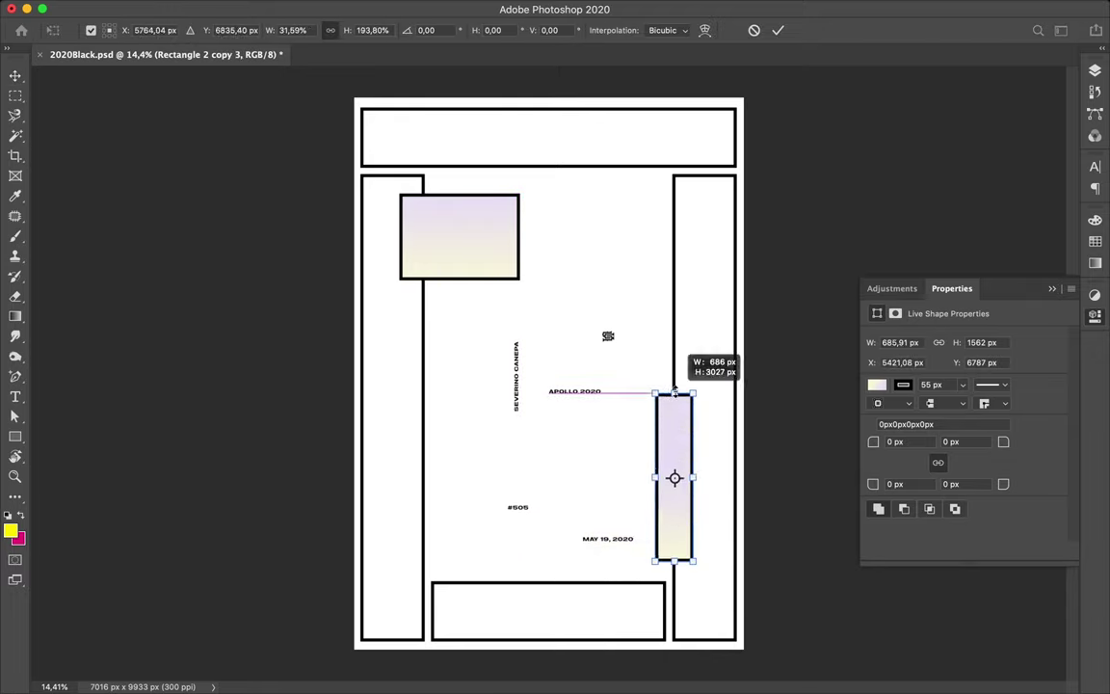
{"action": "key", "text": "Return"}
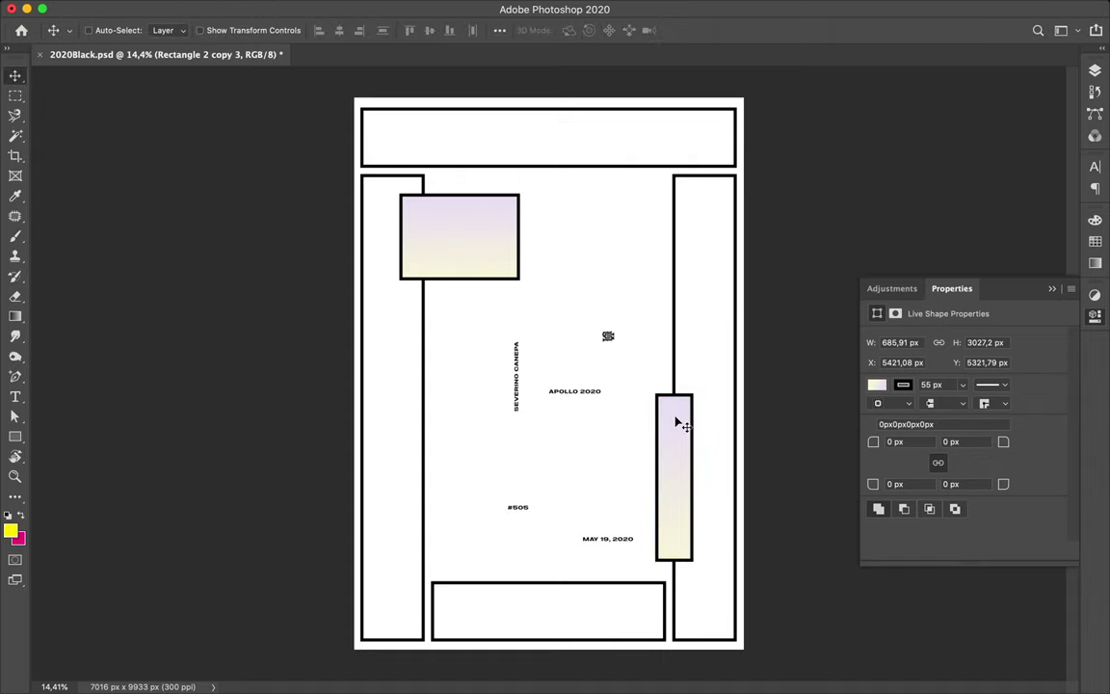
{"action": "left_click", "coordinate": [409, 521], "text": "ctrl"}
Shorten the left column from the bottom and extend the bottom box to the left edge.
{"action": "key", "text": "ctrl+t"}
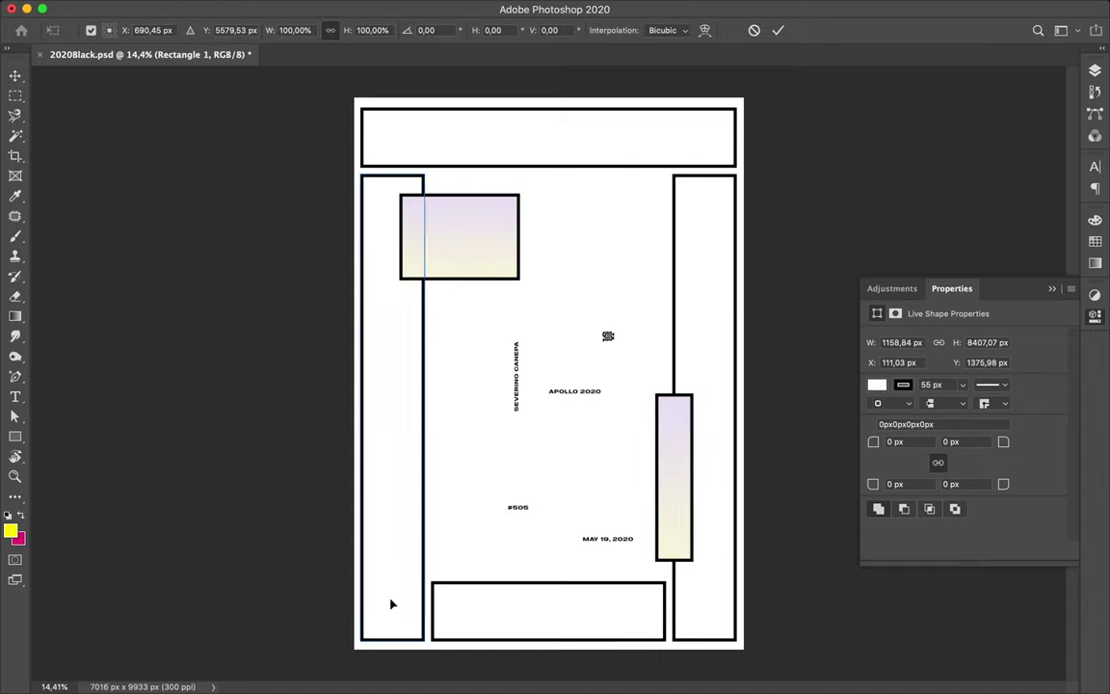
{"action": "left_click_drag", "start_coordinate": [392, 638], "coordinate": [389, 570]}
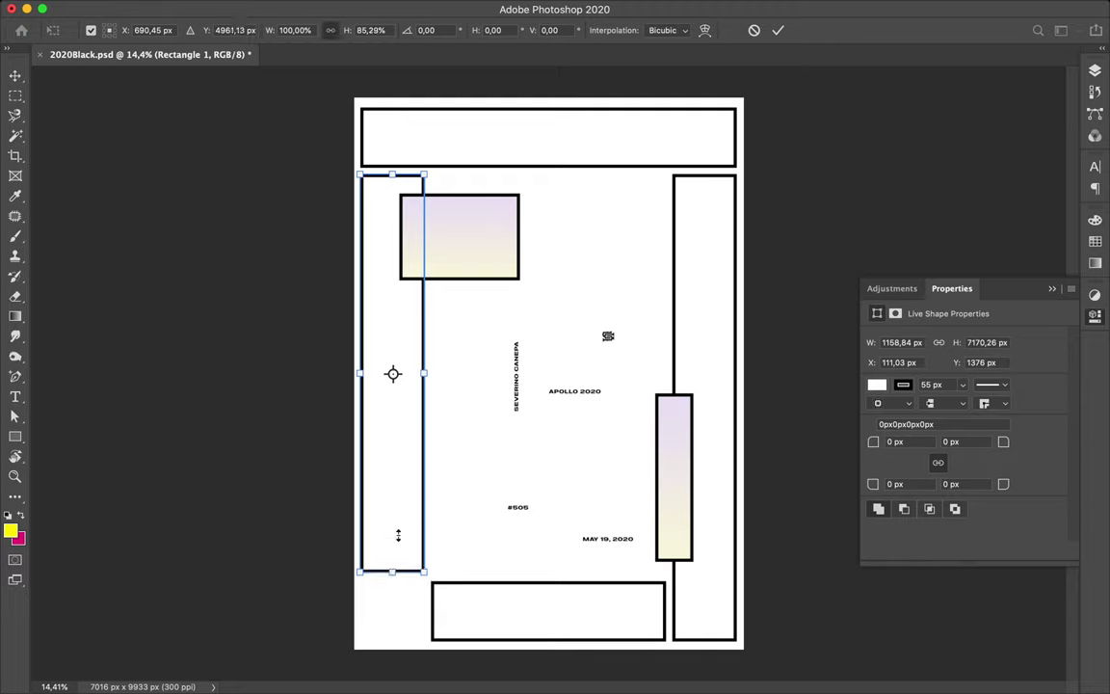
{"action": "key", "text": "Return"}
{"action": "left_click", "coordinate": [444, 611], "text": "ctrl"}
{"action": "key", "text": "ctrl+t"}
{"action": "left_click_drag", "start_coordinate": [434, 613], "coordinate": [367, 610]}
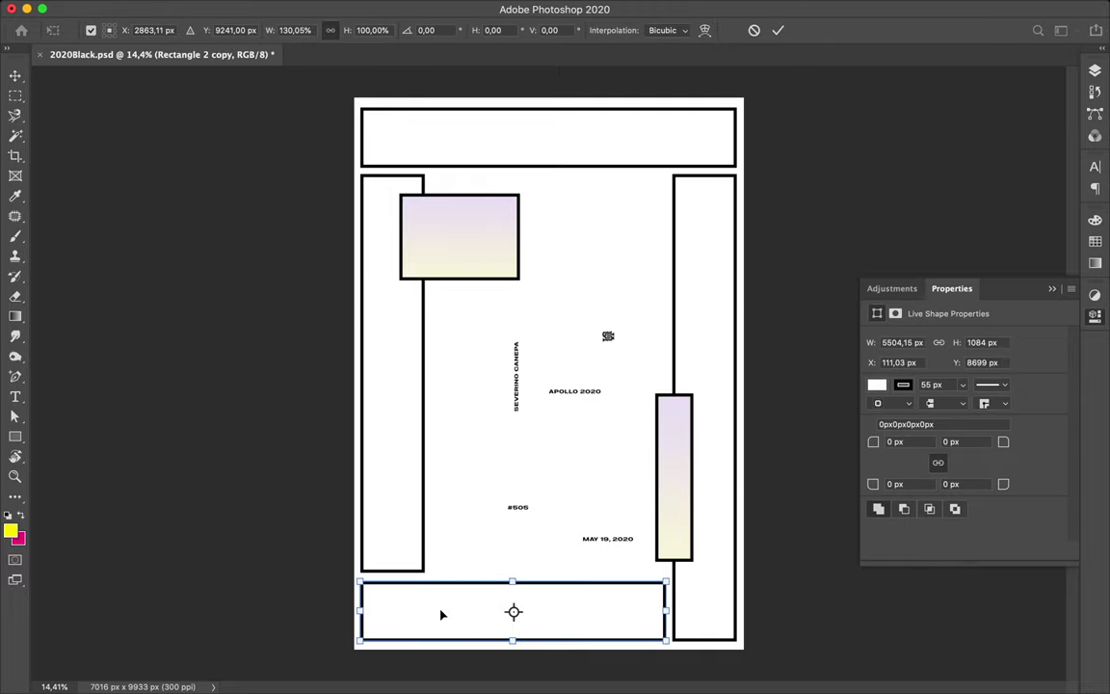
{"action": "key", "text": "Return"}
Lower the left column's bottom edge slightly so it stands 7200 px tall.
{"action": "scroll", "coordinate": [405, 569], "scroll_direction": "up", "scroll_amount": 1}
{"action": "left_click", "coordinate": [388, 548], "text": "ctrl"}
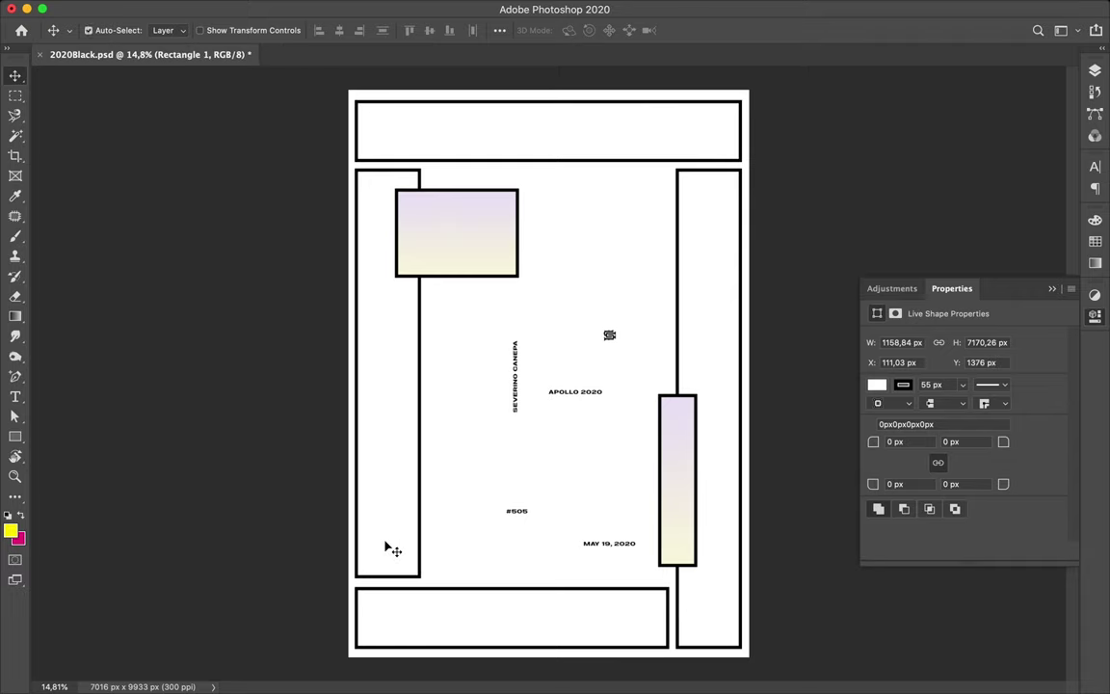
{"action": "key", "text": "ctrl+t"}
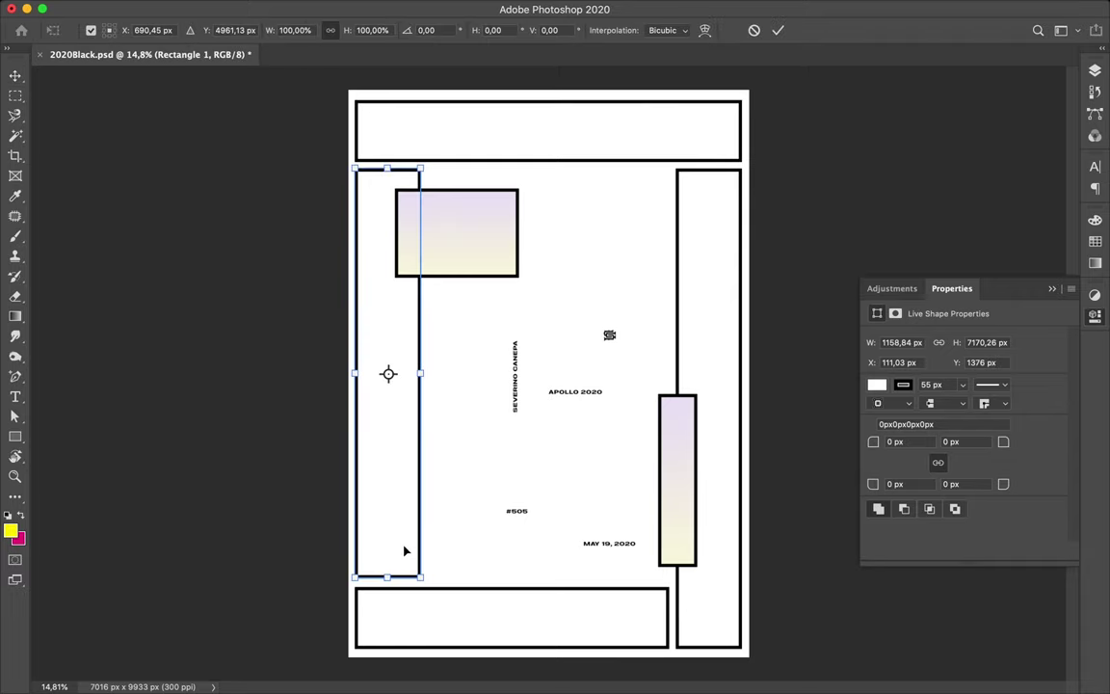
{"action": "left_click_drag", "start_coordinate": [387, 578], "coordinate": [387, 581]}
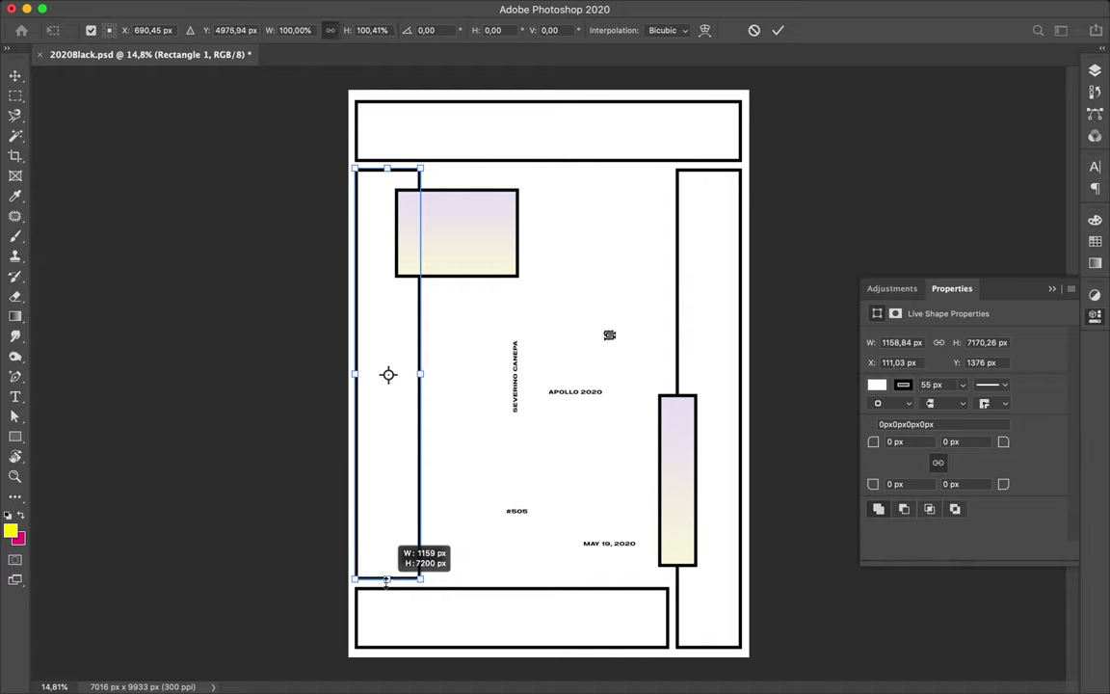
{"action": "key", "text": "Return"}
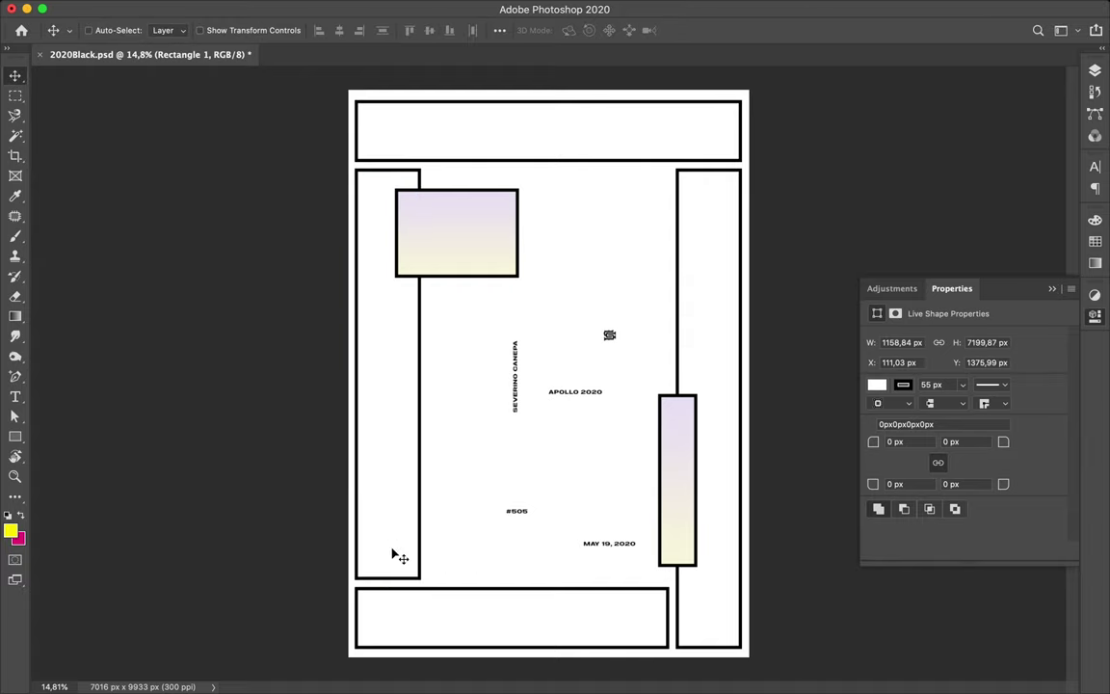
Pull the top box's right edge inward to a 5504 px width.
{"action": "left_click", "coordinate": [710, 157]}
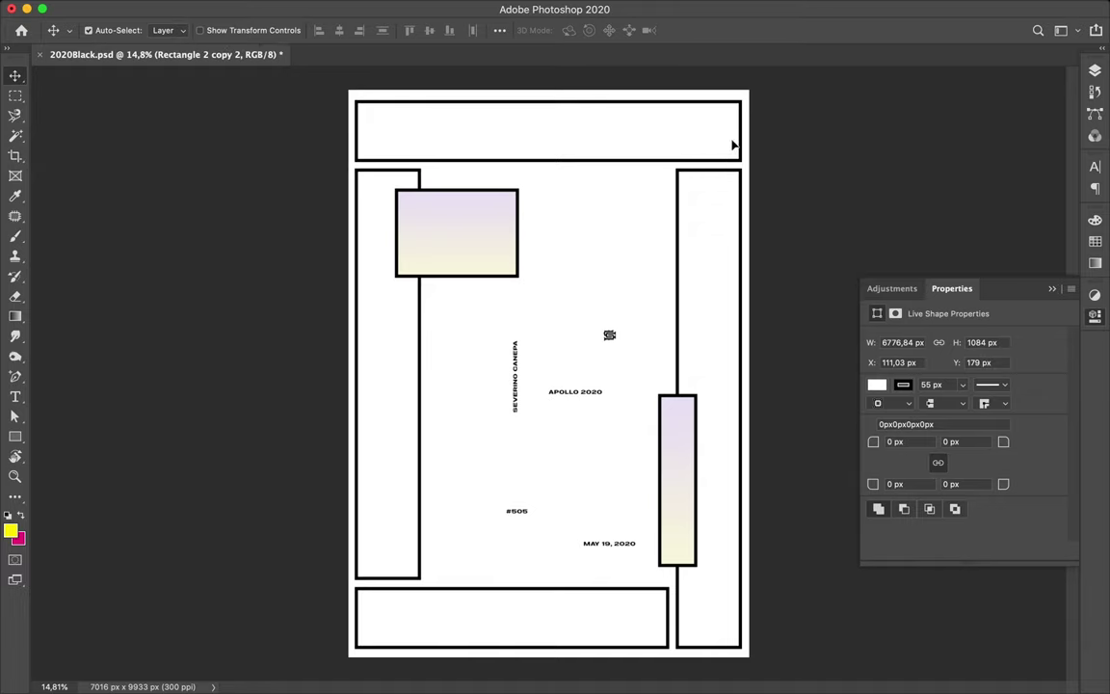
{"action": "key", "text": "ctrl+t"}
{"action": "left_click_drag", "start_coordinate": [741, 131], "coordinate": [669, 143]}
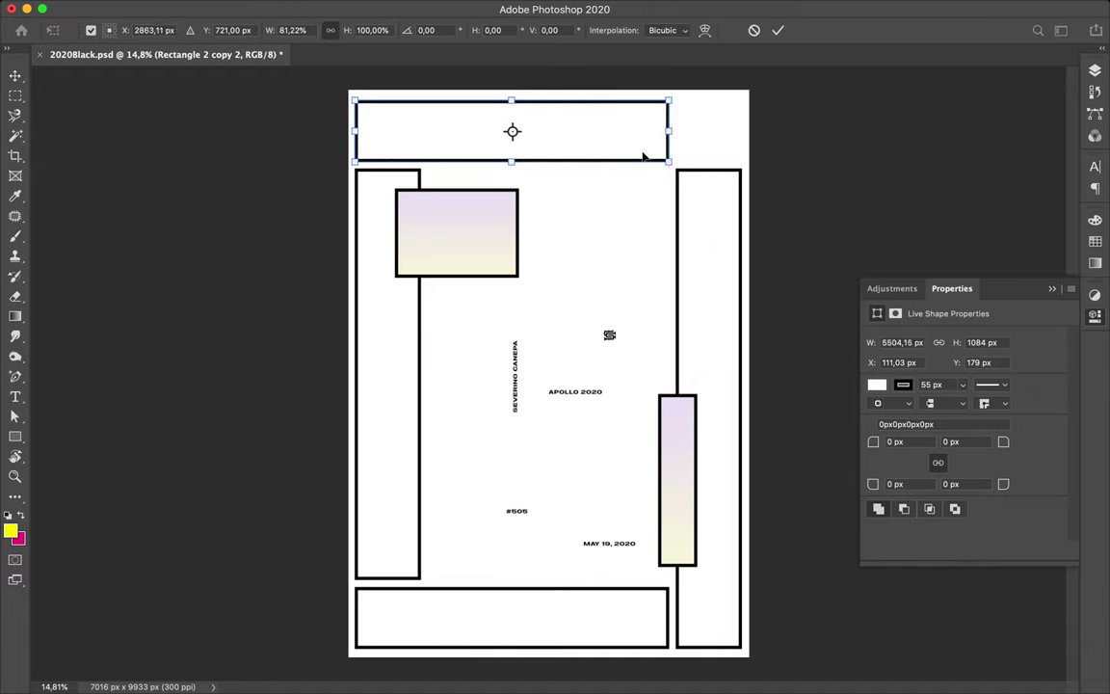
{"action": "key", "text": "Return"}
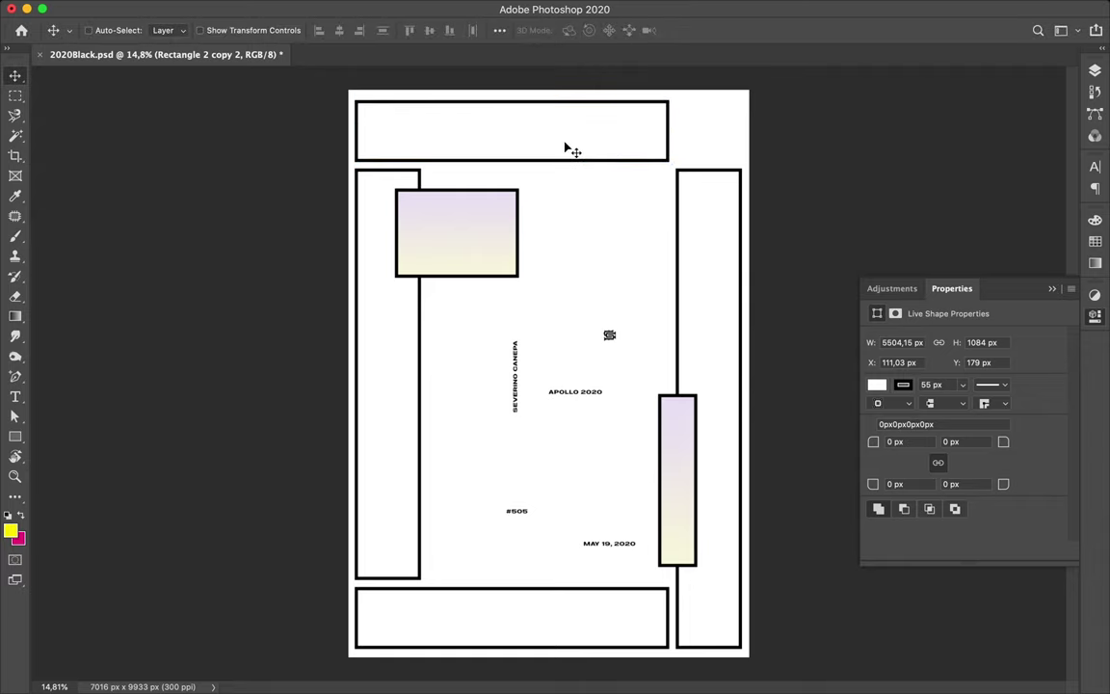
Copy the top box into a small 1159 × 1084 px box in the top-right corner.
{"action": "left_click_drag", "start_coordinate": [621, 144], "coordinate": [676, 135], "text": "alt"}
{"action": "key", "text": "ctrl+t"}
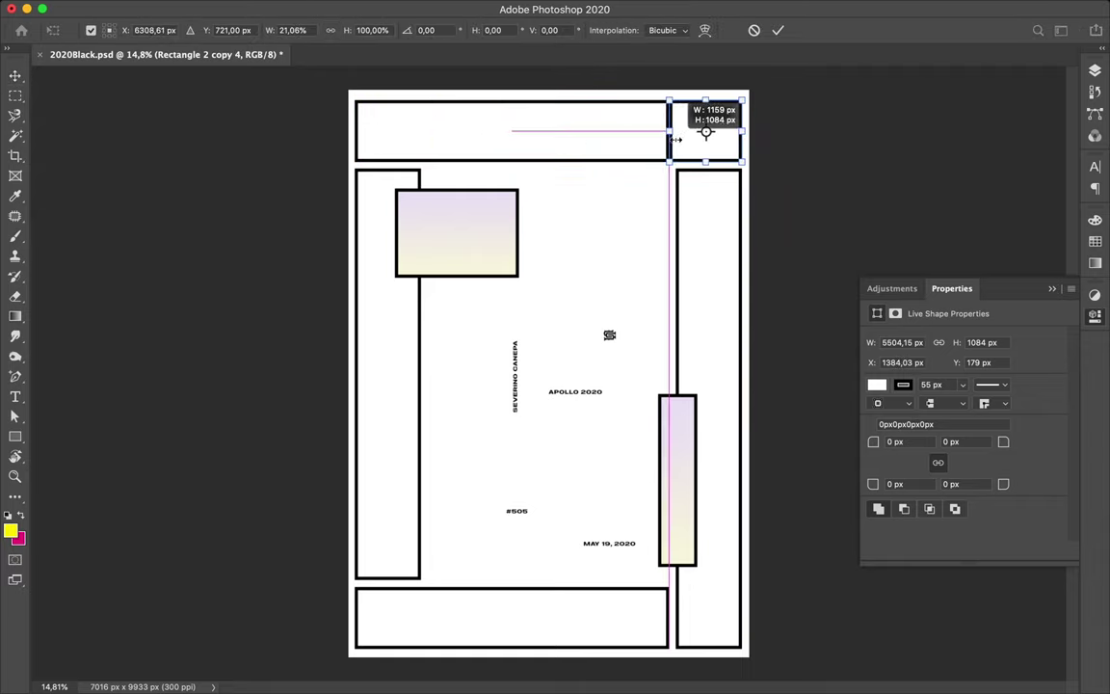
{"action": "key", "text": "Return"}
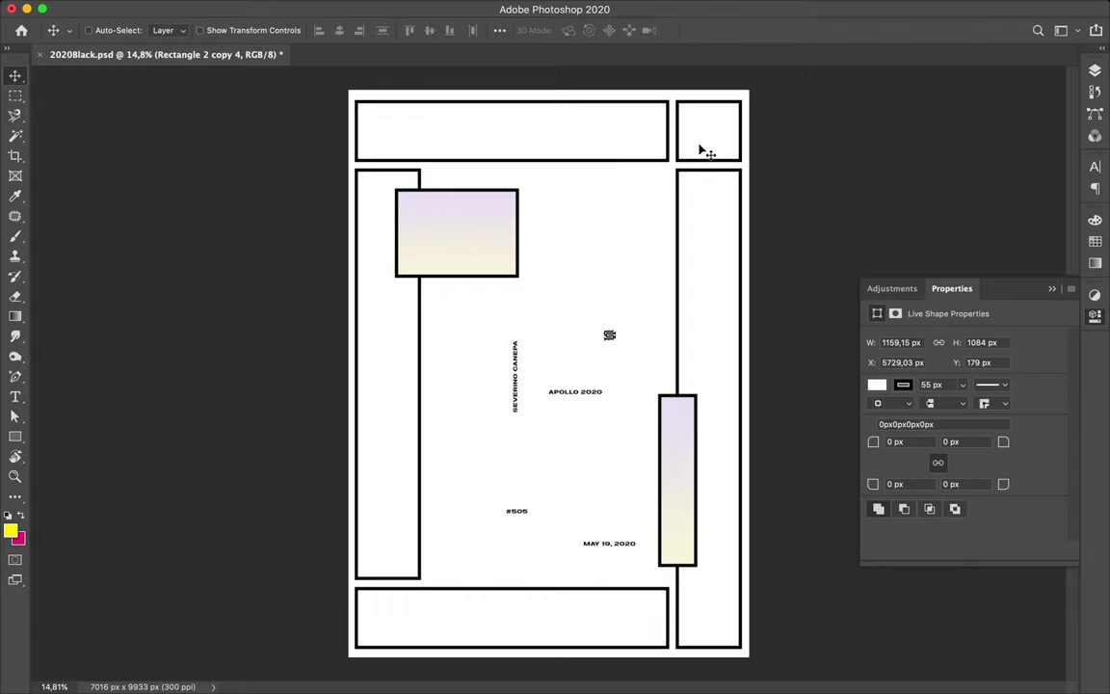
Copy the small box to the lower left above the bottom box and nudge it left.
{"action": "left_click_drag", "start_coordinate": [710, 144], "coordinate": [463, 565], "text": "alt"}
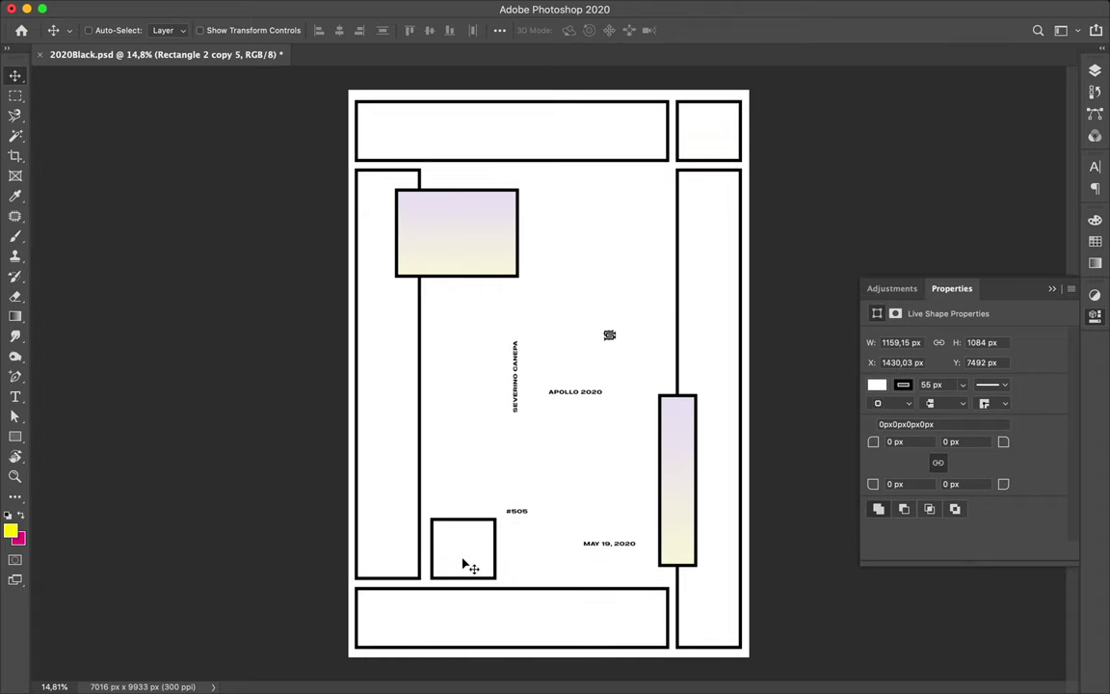
{"action": "key", "text": "shift+Left"}
{"action": "key", "text": "shift+Left"}
{"action": "key", "text": "Left"}
{"action": "key", "text": "Left"}
{"action": "key", "text": "Left"}
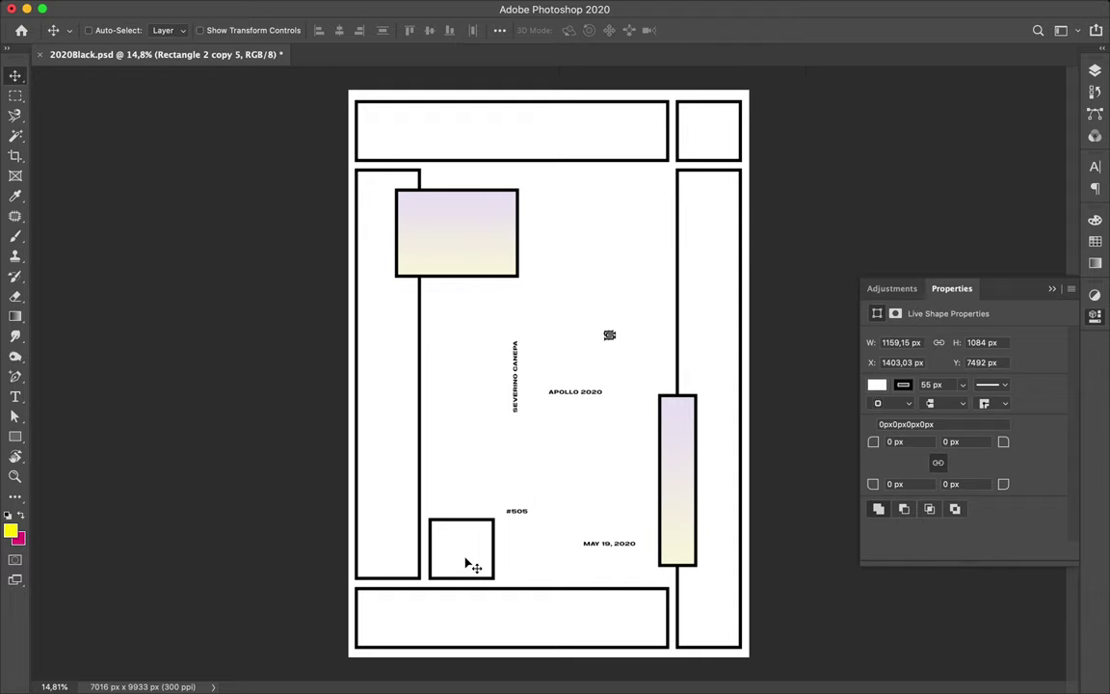
Show the Layers panel, duplicate the small box with Ctrl+J, enlarge the copy, then delete it.
{"action": "left_click", "coordinate": [1095, 71]}
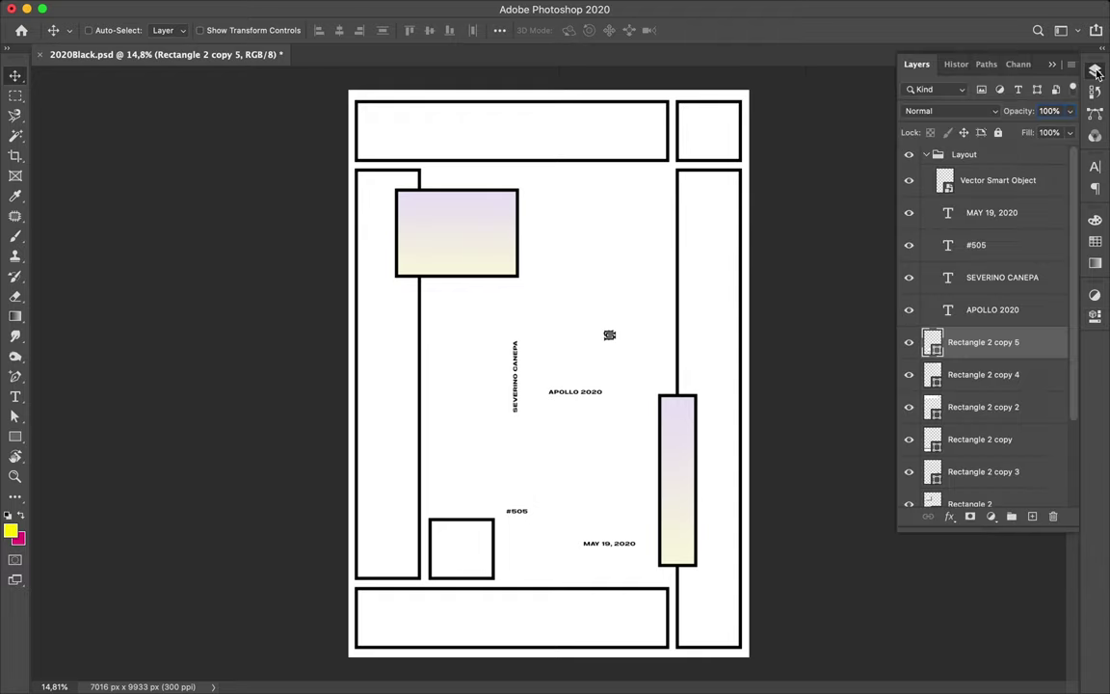
{"action": "scroll", "coordinate": [1002, 379], "scroll_direction": "down", "scroll_amount": 3}
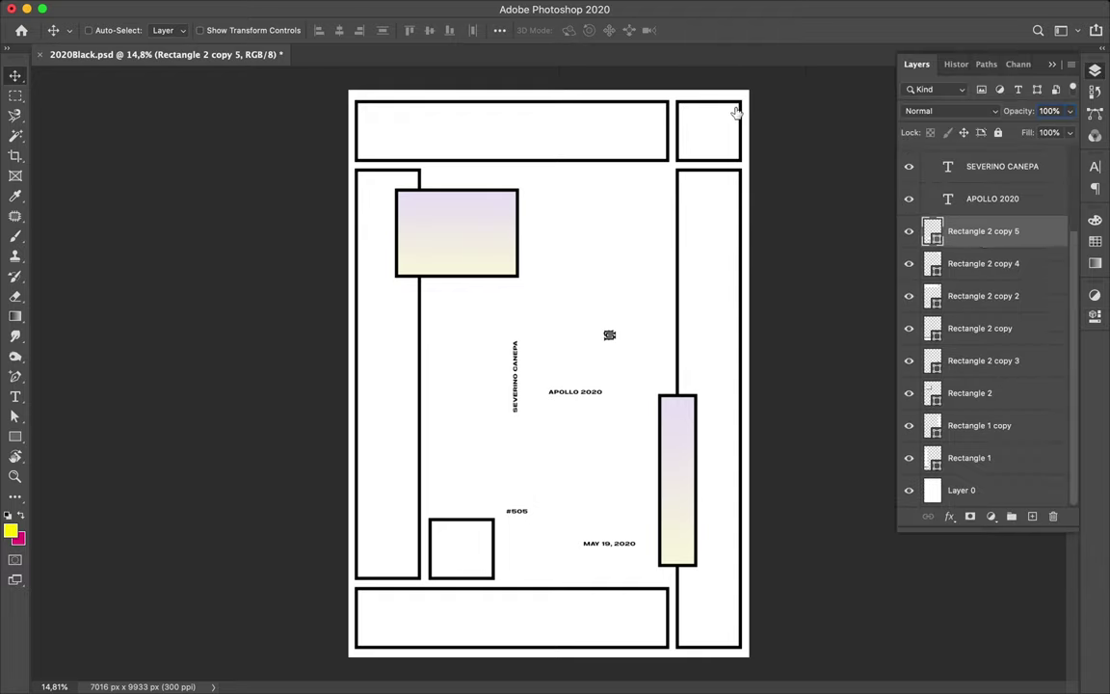
{"action": "key", "text": "ctrl+j"}
{"action": "left_click_drag", "start_coordinate": [983, 263], "coordinate": [957, 482]}
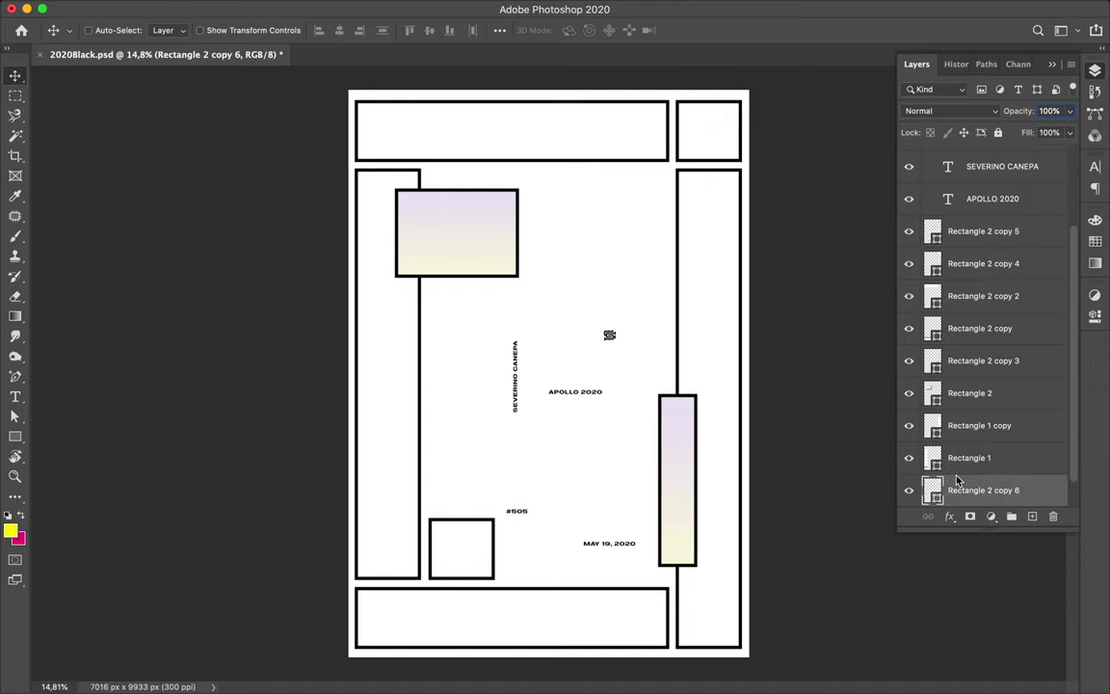
{"action": "key", "text": "ctrl+t"}
{"action": "left_click_drag", "start_coordinate": [676, 160], "coordinate": [605, 258]}
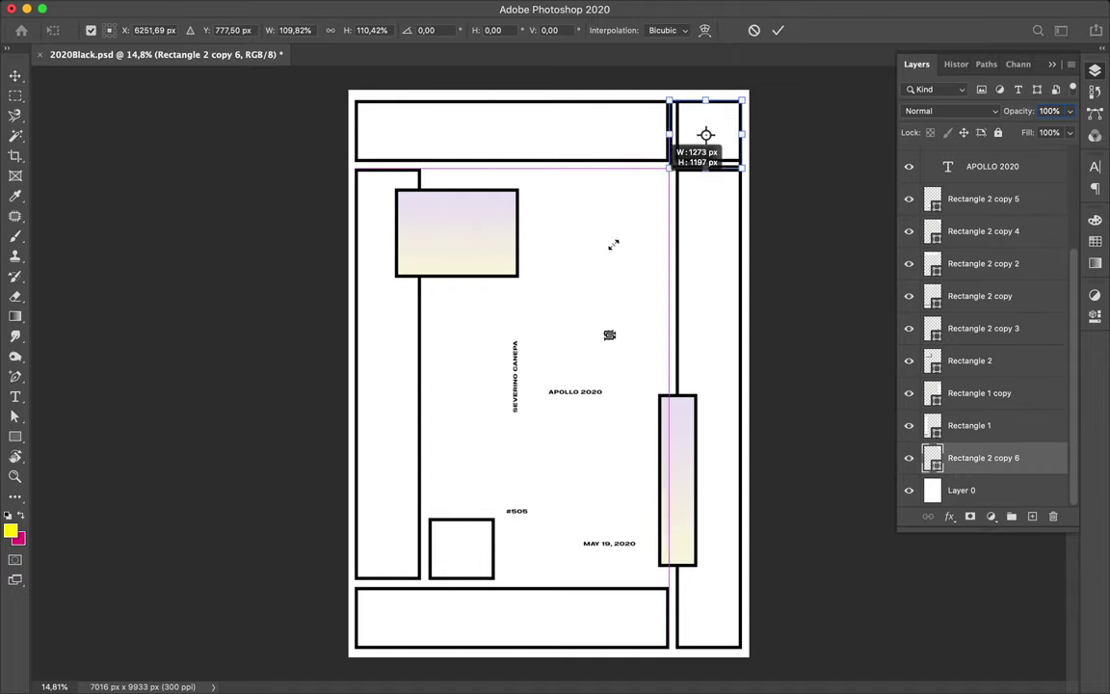
{"action": "mouse_move", "coordinate": [742, 100]}
{"action": "left_mouse_down"}
{"action": "mouse_move", "coordinate": [771, 70]}
{"action": "mouse_move", "coordinate": [715, 130]}
{"action": "left_mouse_up"}
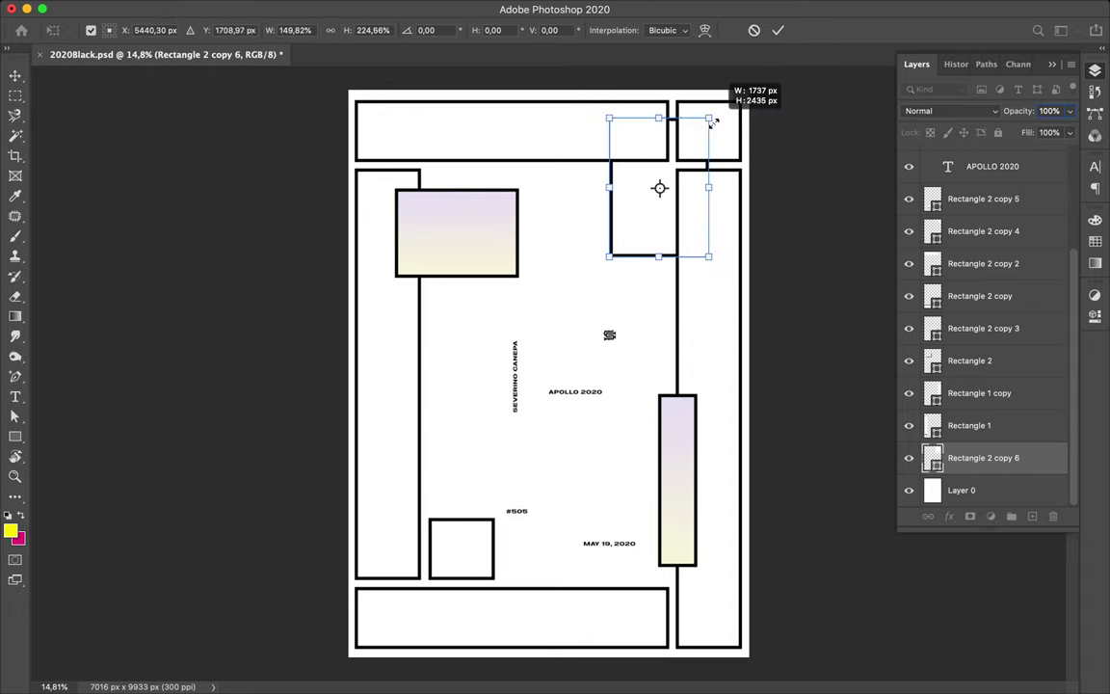
{"action": "key", "text": "Return"}
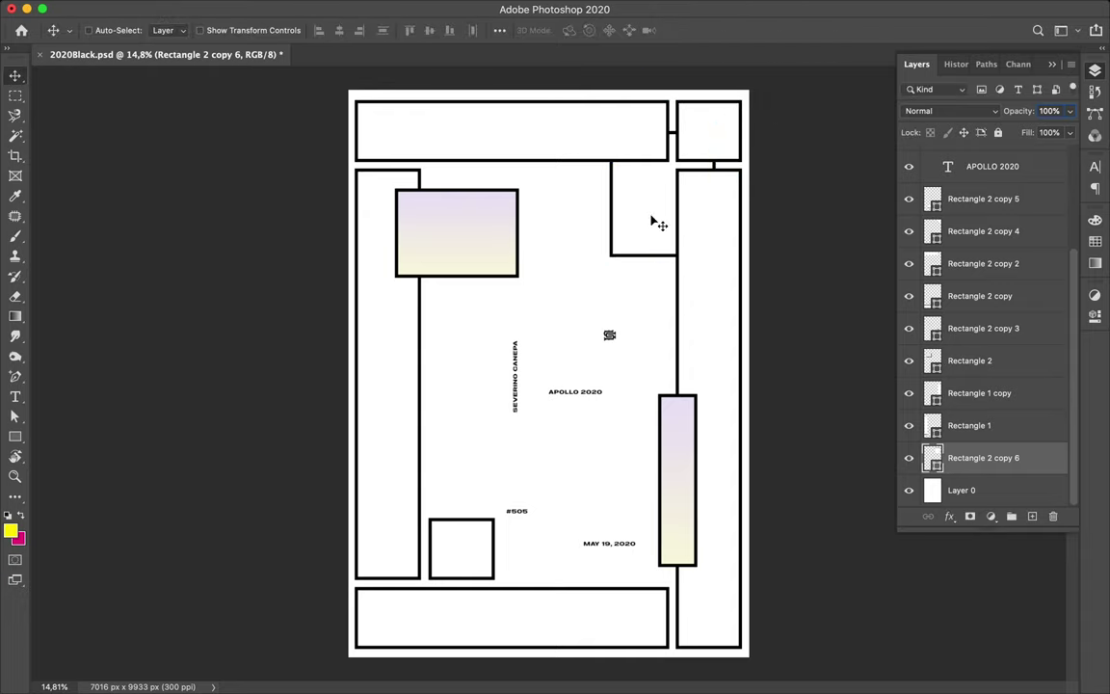
{"action": "left_click_drag", "start_coordinate": [623, 253], "coordinate": [585, 294]}
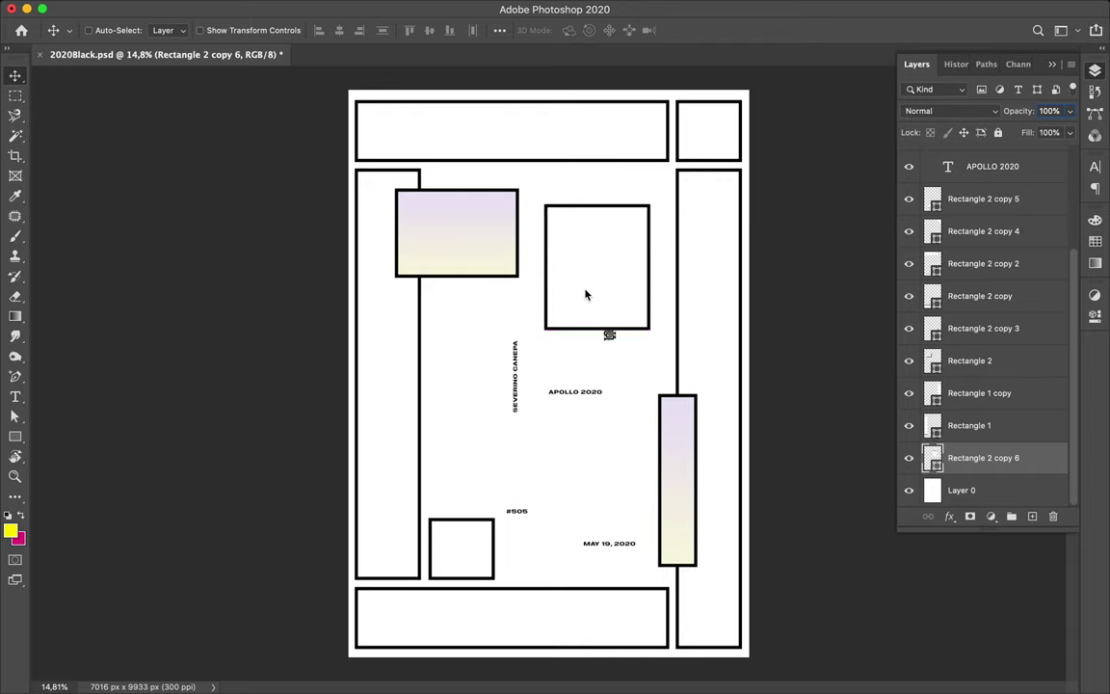
{"action": "key", "text": "BackSpace"}
{"action": "left_click", "coordinate": [515, 365], "text": "super"}
{"action": "mouse_move", "coordinate": [516, 364]}
{"action": "left_mouse_down"}
{"action": "mouse_move", "coordinate": [397, 517]}
{"action": "mouse_move", "coordinate": [405, 281]}
{"action": "mouse_move", "coordinate": [387, 372]}
{"action": "left_mouse_up"}
{"action": "key", "text": "super+t"}
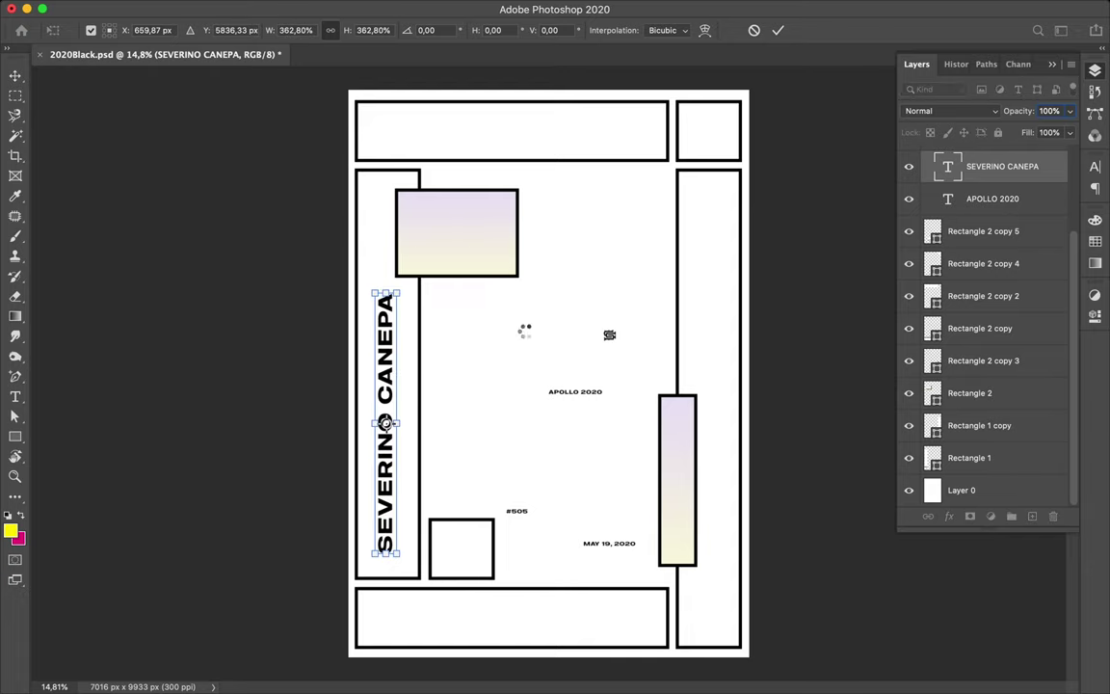
{"action": "key", "text": "Return"}
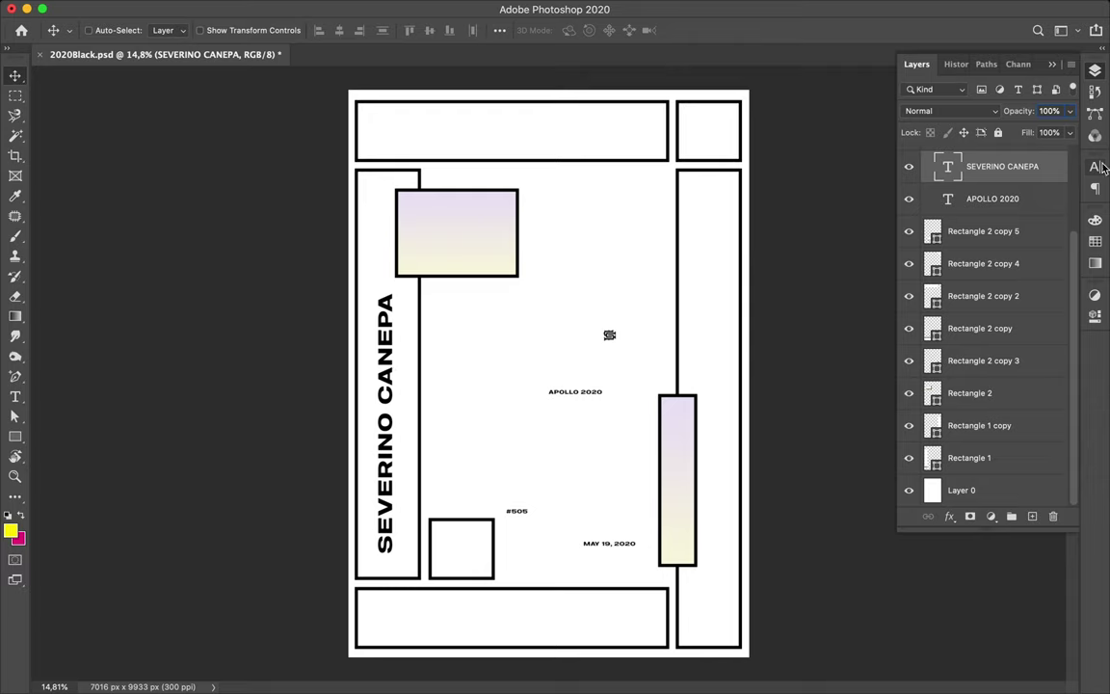
{"action": "left_click", "coordinate": [1099, 167]}
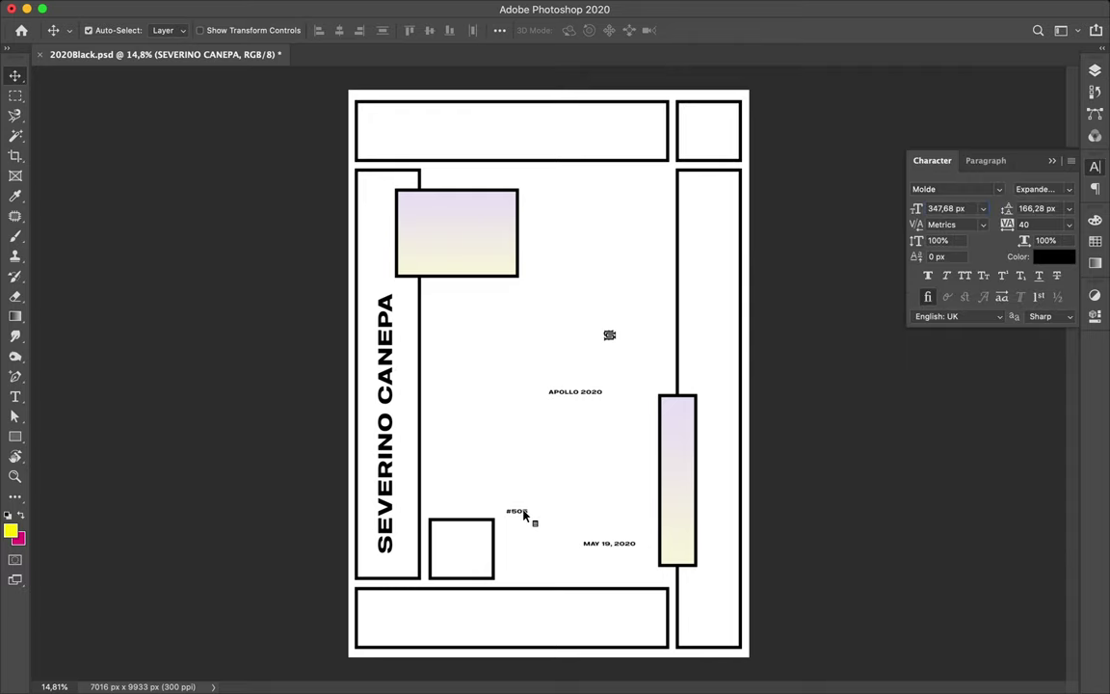
{"action": "left_click_drag", "start_coordinate": [523, 514], "coordinate": [463, 545]}
{"action": "key", "text": "ctrl+t"}
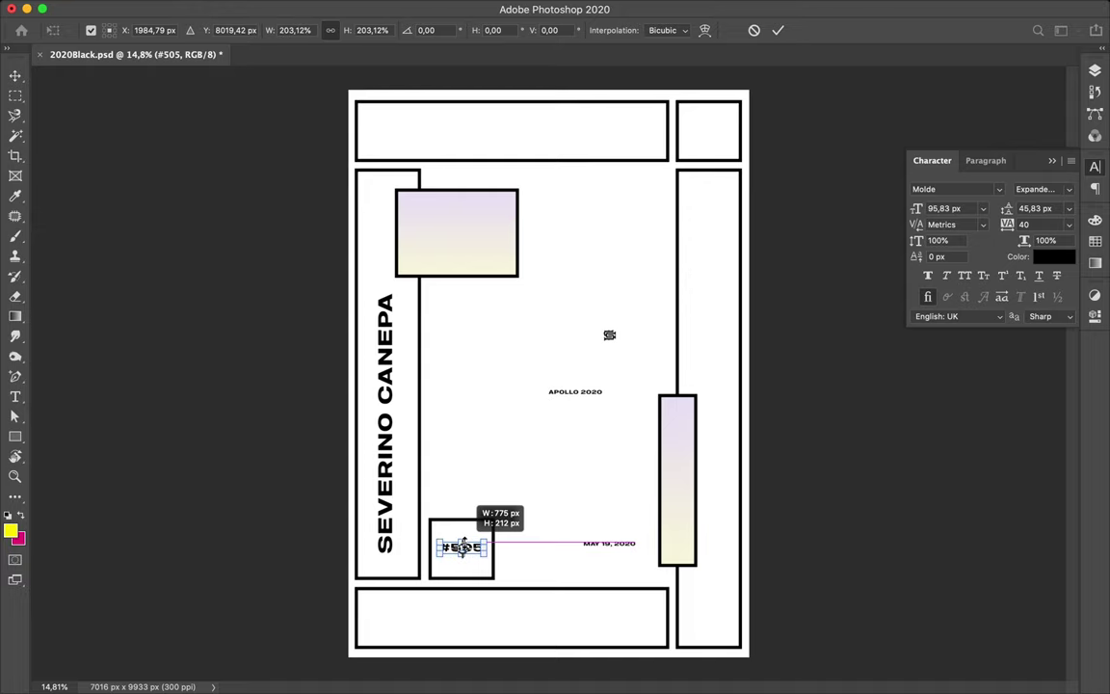
Apply the #505 resize and duplicate #505 to stack copies in the small box.
{"action": "key", "text": "Return"}
{"action": "scroll", "coordinate": [477, 564], "scroll_direction": "up", "scroll_amount": 2}
{"action": "scroll", "coordinate": [453, 482], "scroll_direction": "up", "scroll_amount": 1}
{"action": "mouse_move", "coordinate": [447, 469]}
{"action": "left_mouse_down"}
{"action": "mouse_move", "coordinate": [446, 423]}
{"action": "mouse_move", "coordinate": [446, 511]}
{"action": "left_mouse_up"}
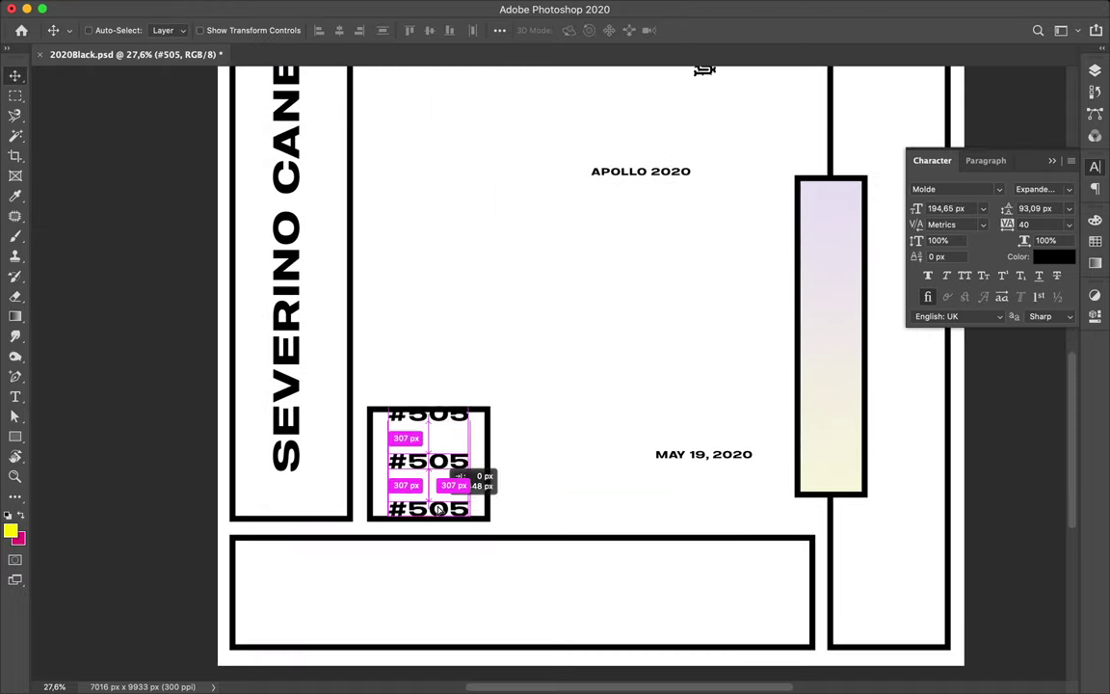
Move MAY 19, 2020 into the wide bottom box and begin scaling it.
{"action": "scroll", "coordinate": [556, 433], "scroll_direction": "down", "scroll_amount": 2}
{"action": "scroll", "coordinate": [556, 433], "scroll_direction": "down", "scroll_amount": 1}
{"action": "mouse_move", "coordinate": [651, 434]}
{"action": "left_mouse_down"}
{"action": "mouse_move", "coordinate": [399, 500]}
{"action": "mouse_move", "coordinate": [715, 607]}
{"action": "left_mouse_up"}
{"action": "key", "text": "ctrl+t"}
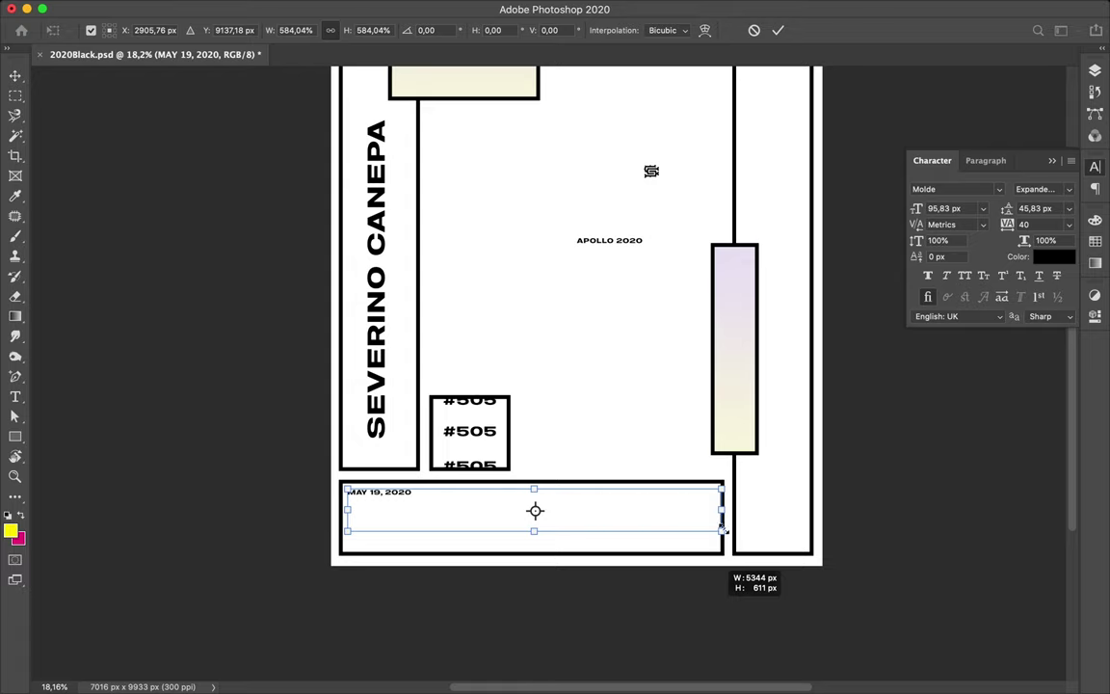
Enlarge MAY 19, 2020 to fill the bottom box and apply the scale.
{"action": "left_click_drag", "start_coordinate": [724, 528], "coordinate": [674, 538]}
{"action": "scroll", "coordinate": [674, 521], "scroll_direction": "down", "scroll_amount": 2}
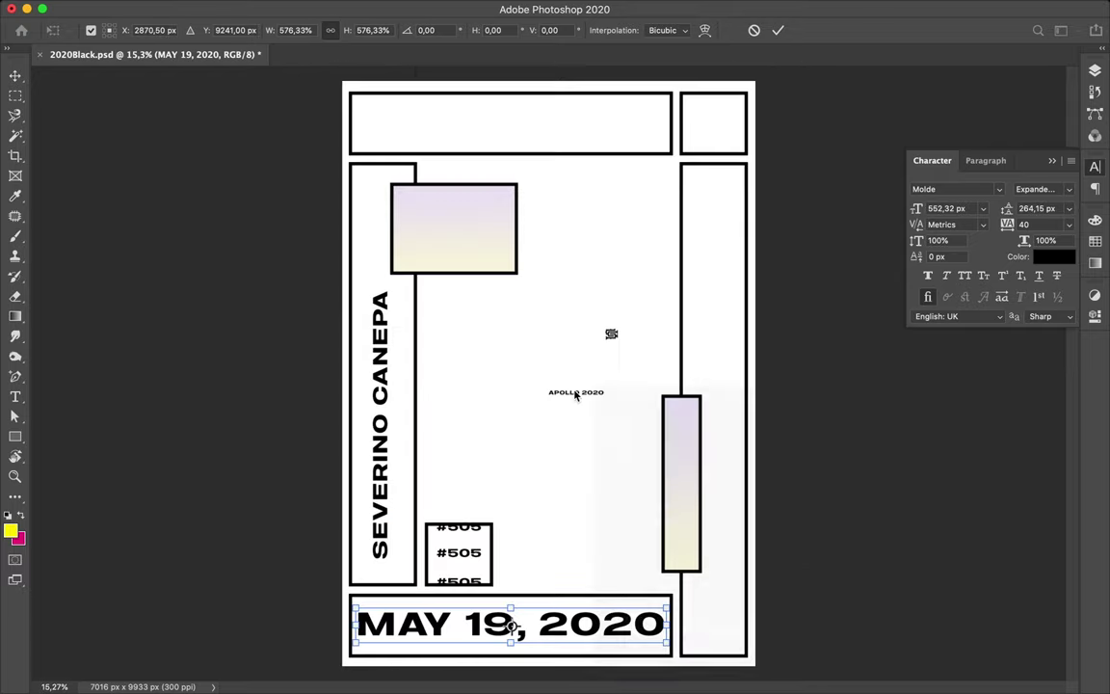
{"action": "right_click", "coordinate": [575, 394]}
{"action": "key", "text": "Escape"}
{"action": "key", "text": "Return"}
Move APOLLO 2020 into the top box and scale it to 545.88%.
{"action": "mouse_move", "coordinate": [575, 394]}
{"action": "left_mouse_down"}
{"action": "mouse_move", "coordinate": [557, 289]}
{"action": "mouse_move", "coordinate": [398, 127]}
{"action": "mouse_move", "coordinate": [667, 125]}
{"action": "left_mouse_up"}
{"action": "key", "text": "super+t"}
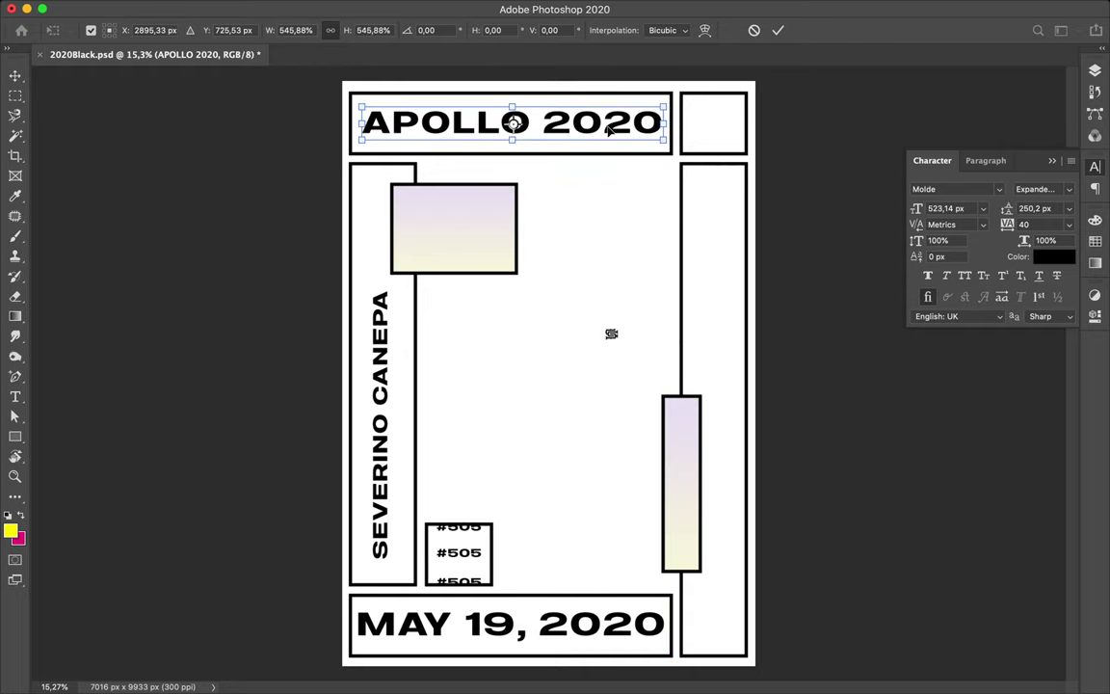
{"action": "key", "text": "Return"}
Place the logo in the top-right small box, scaled to 32.46%.
{"action": "mouse_move", "coordinate": [611, 333]}
{"action": "left_mouse_down"}
{"action": "mouse_move", "coordinate": [718, 127]}
{"action": "mouse_move", "coordinate": [741, 143]}
{"action": "left_mouse_up"}
{"action": "key", "text": "ctrl+t"}
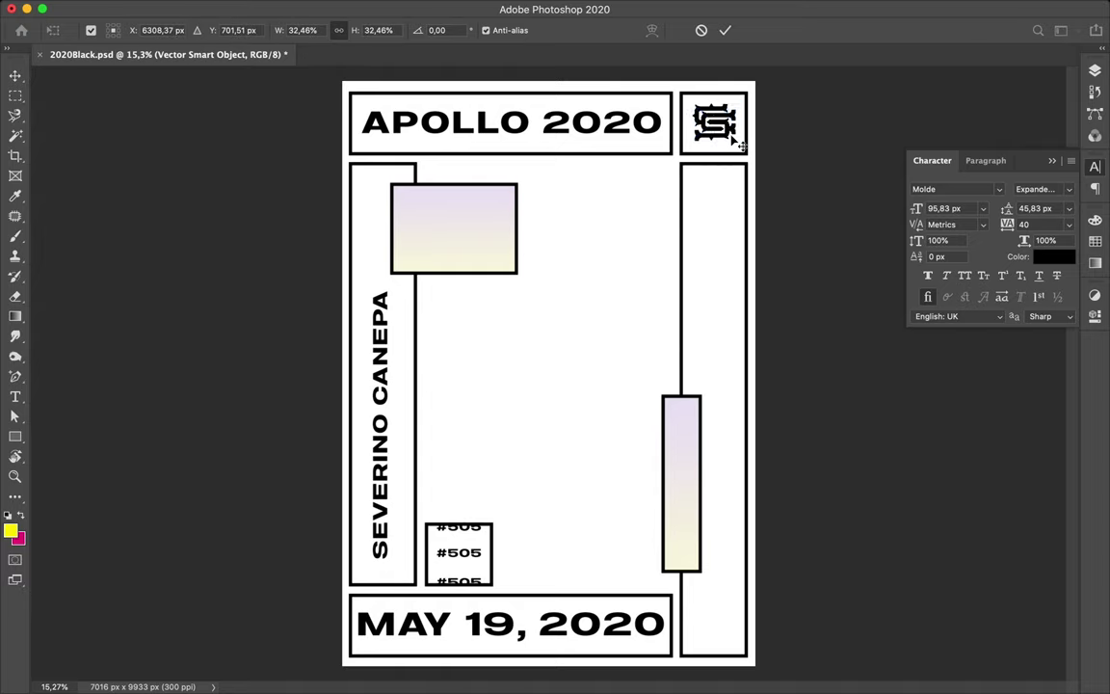
{"action": "key", "text": "Return"}
{"action": "left_click_drag", "start_coordinate": [732, 146], "coordinate": [732, 142]}
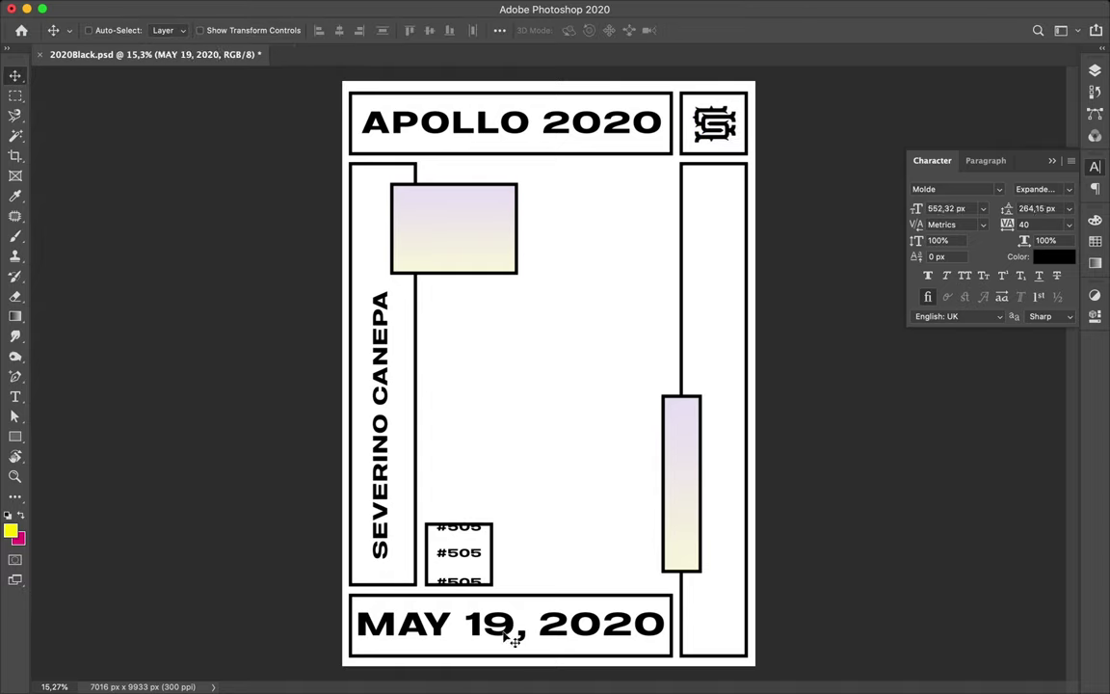
Duplicate the date text and retype it as HYPER / STRUCTURE / #10 on three lines.
{"action": "left_click_drag", "start_coordinate": [506, 632], "coordinate": [602, 362]}
{"action": "double_click", "coordinate": [599, 358]}
{"action": "type", "text": "HYPER"}
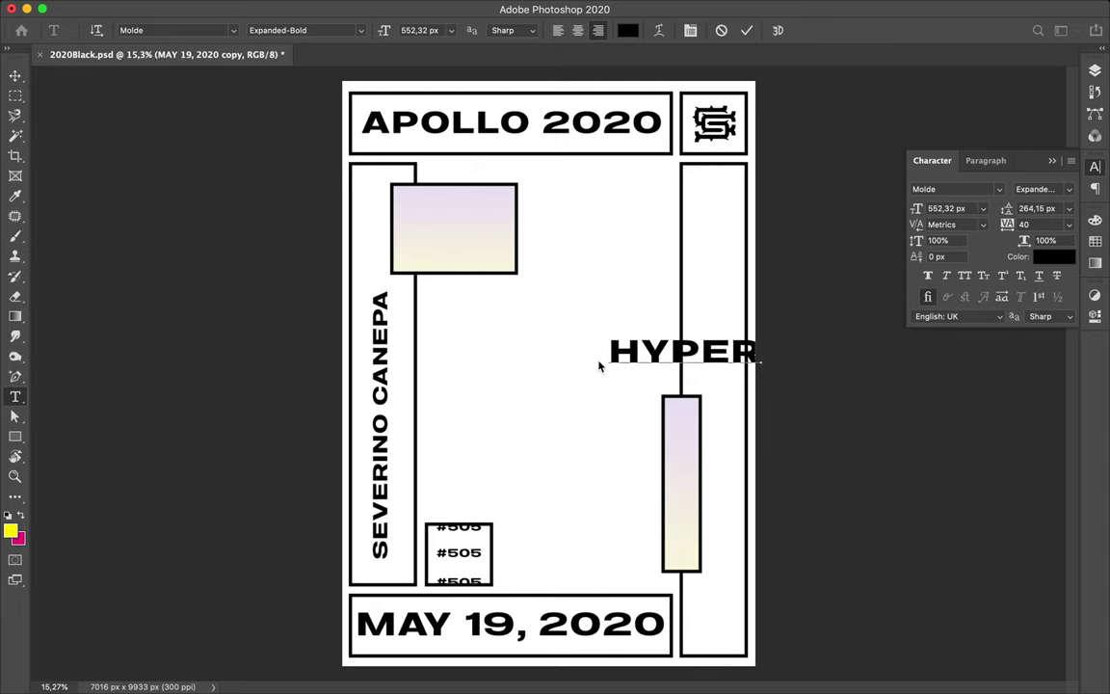
{"action": "key", "text": "Return"}
{"action": "type", "text": "STRUCTURE"}
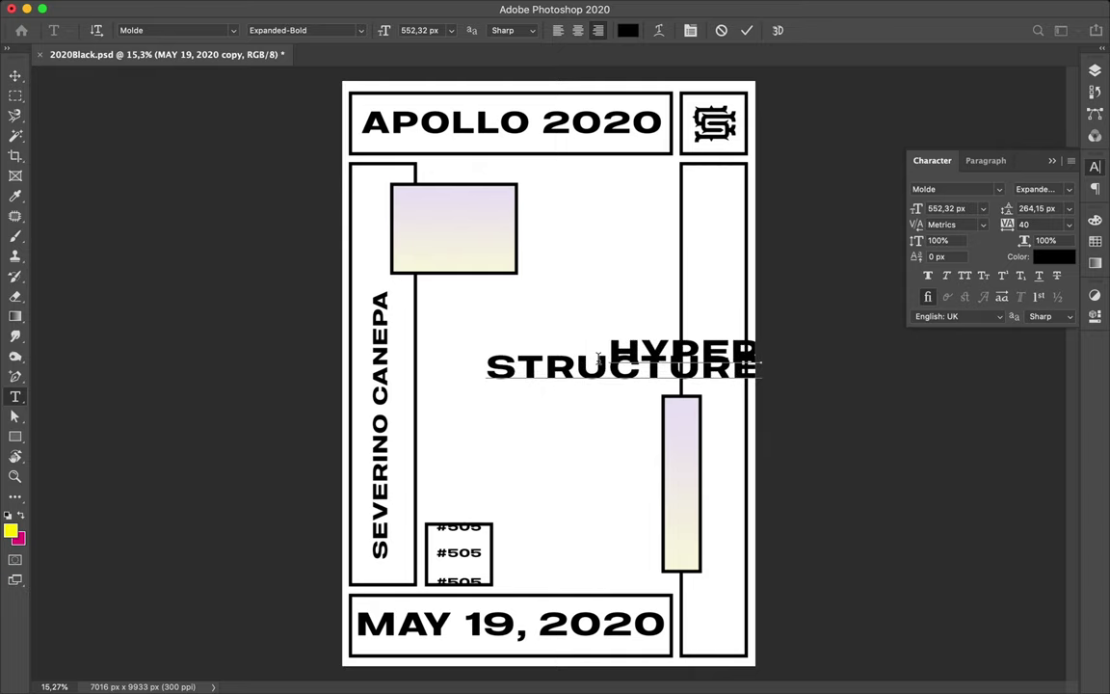
{"action": "key", "text": "Return"}
{"action": "type", "text": "#10"}
{"action": "left_click", "coordinate": [14, 75]}
Move the title block up-left and left-align its lines.
{"action": "left_click_drag", "start_coordinate": [454, 334], "coordinate": [360, 301]}
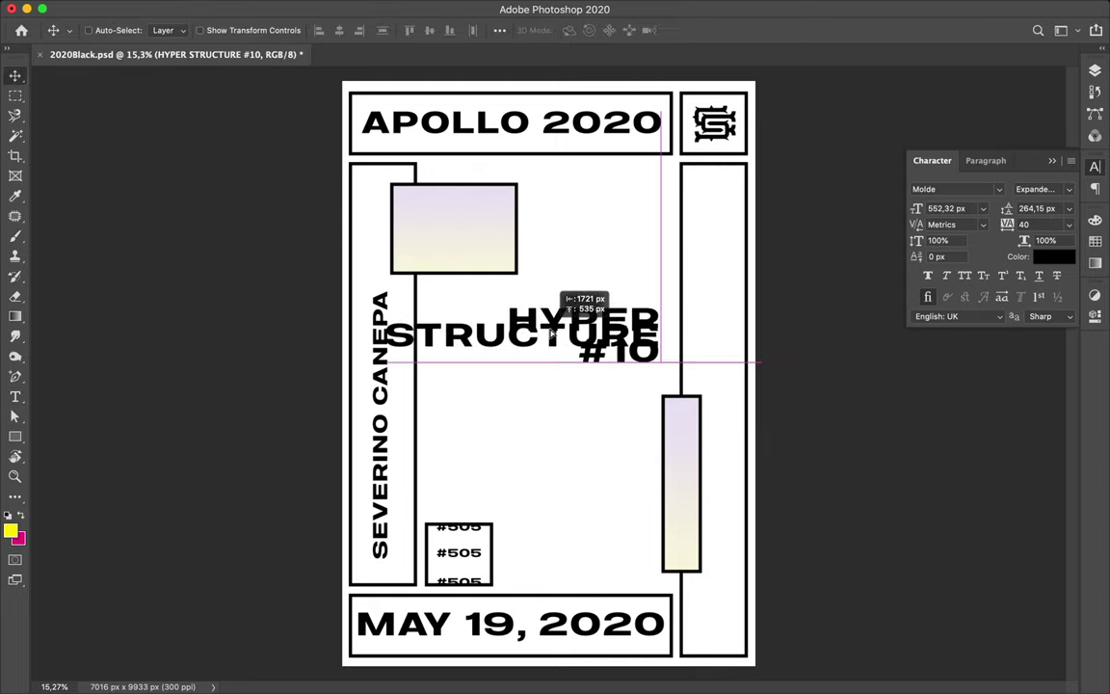
{"action": "left_click", "coordinate": [1095, 187]}
{"action": "left_click", "coordinate": [932, 190]}
{"action": "left_click", "coordinate": [931, 162]}
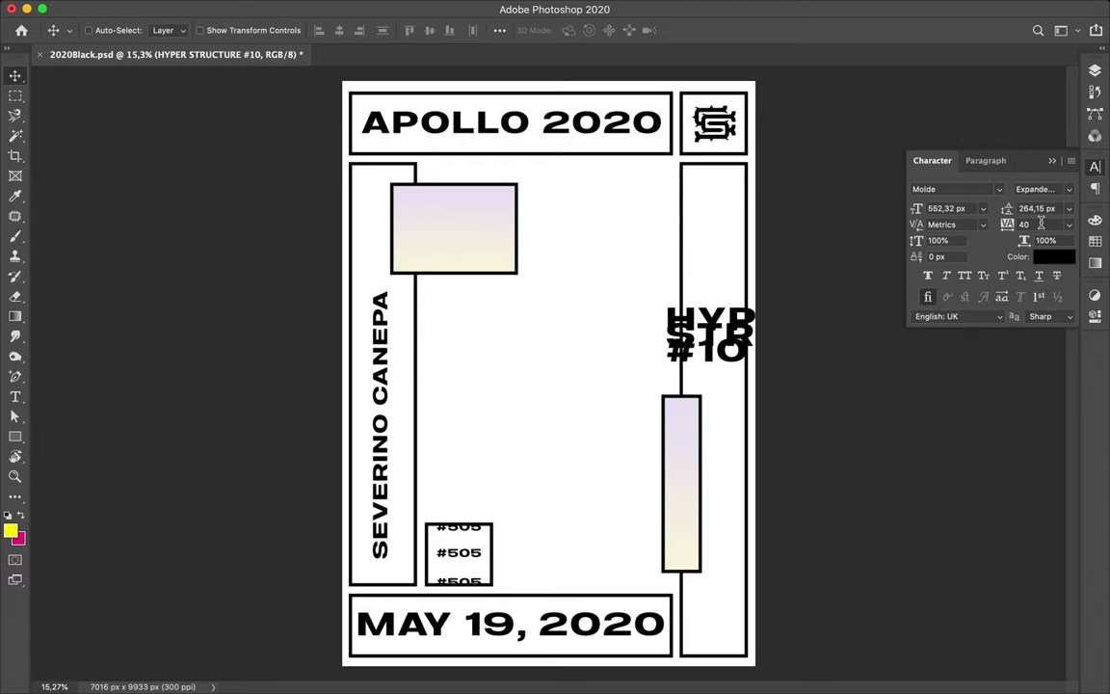
Give the title a Compressed font style and 414 px leading.
{"action": "left_click", "coordinate": [1039, 190]}
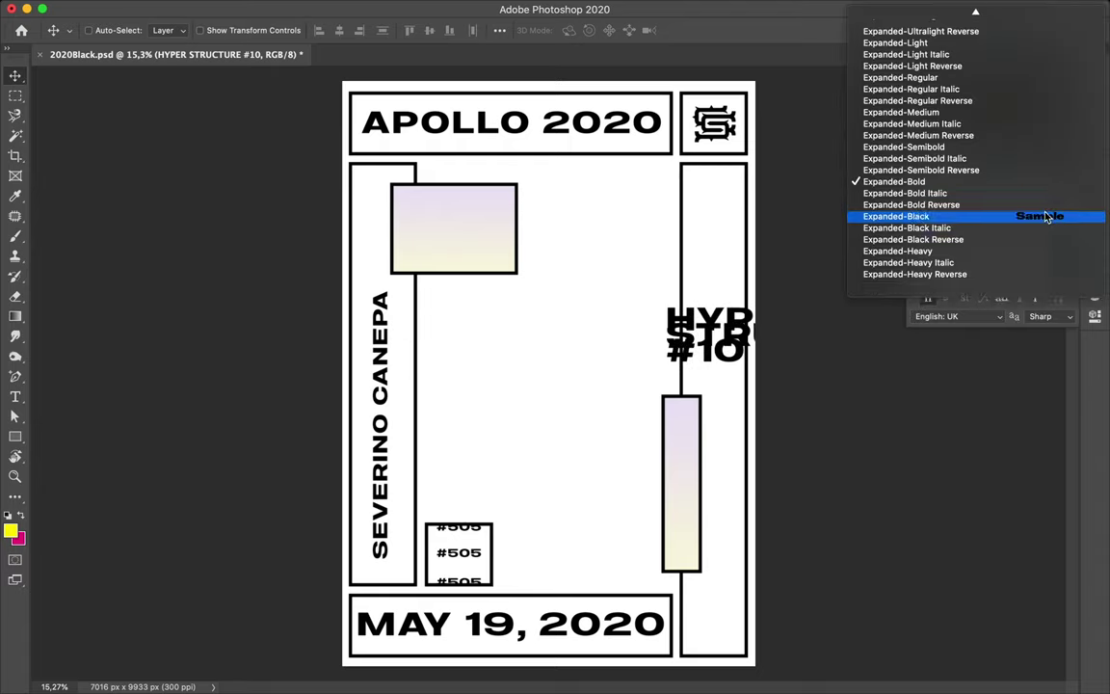
{"action": "scroll", "coordinate": [1047, 217], "scroll_direction": "up", "scroll_amount": 10}
{"action": "left_click", "coordinate": [998, 188]}
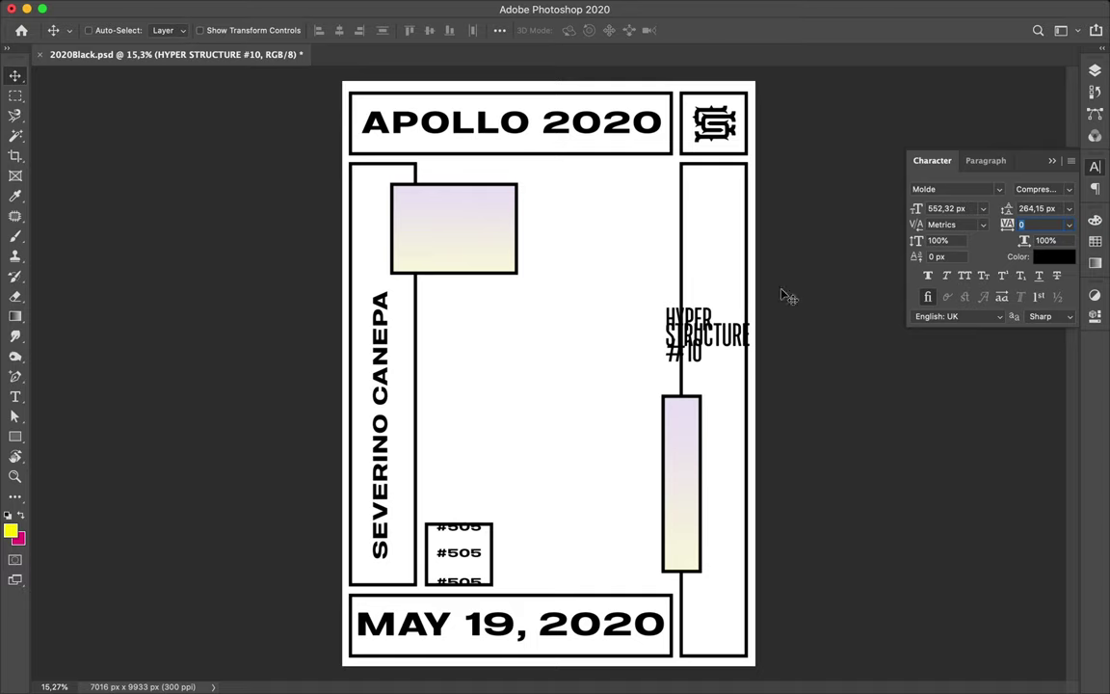
{"action": "type", "text": "394"}
{"action": "key", "text": "Return"}
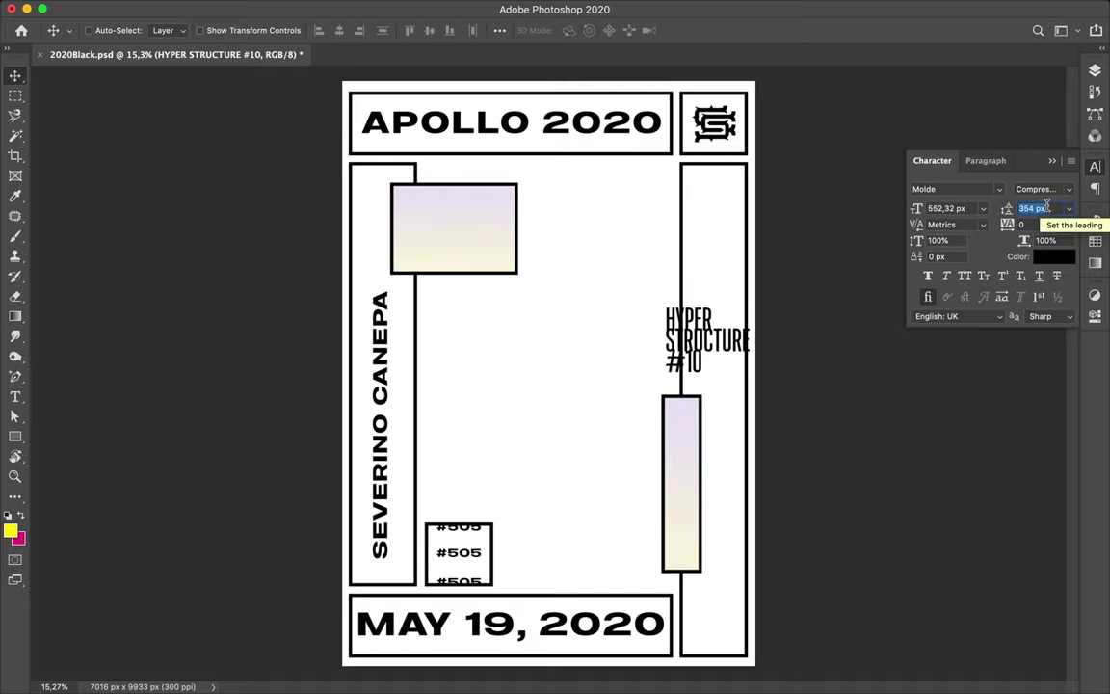
{"action": "type", "text": "414"}
{"action": "key", "text": "Return"}
Enlarge the title and position it in the poster's centre beside the right gradient bar.
{"action": "key", "text": "ctrl+t"}
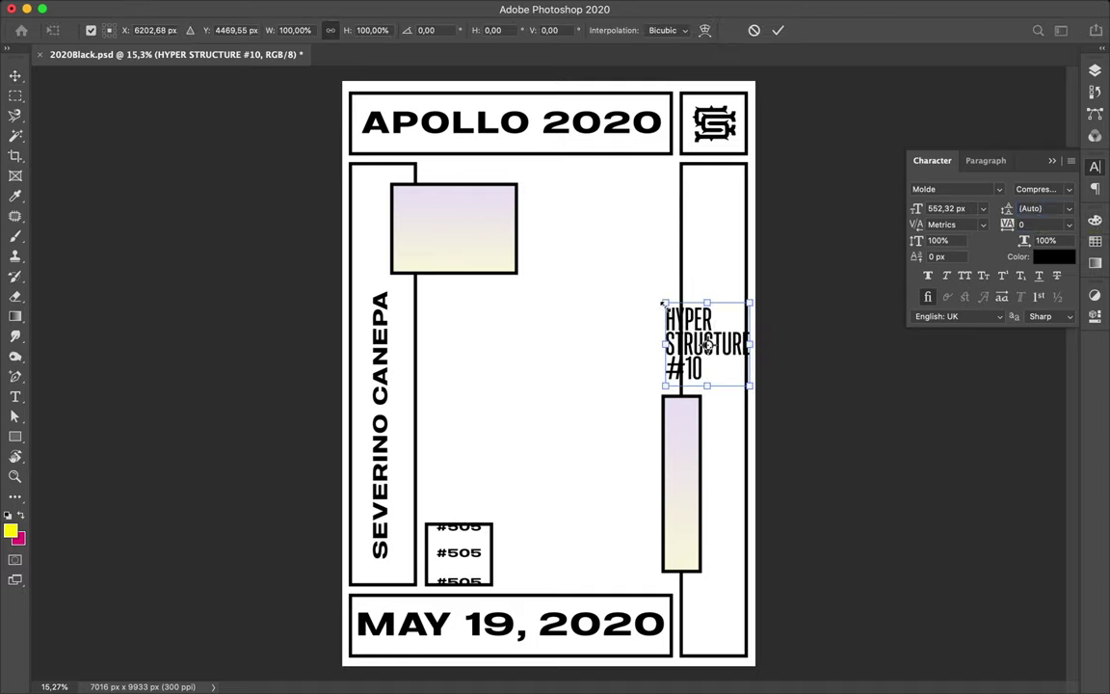
{"action": "left_click_drag", "start_coordinate": [663, 305], "coordinate": [542, 182]}
{"action": "left_click_drag", "start_coordinate": [636, 248], "coordinate": [516, 347]}
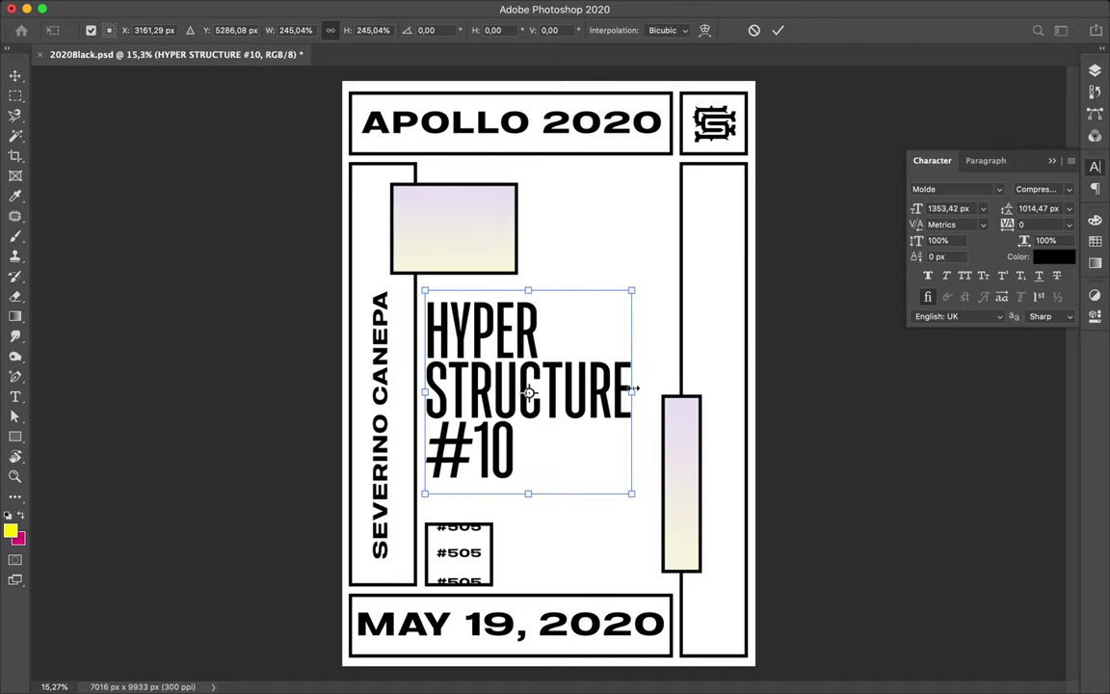
{"action": "left_click_drag", "start_coordinate": [631, 391], "coordinate": [653, 392]}
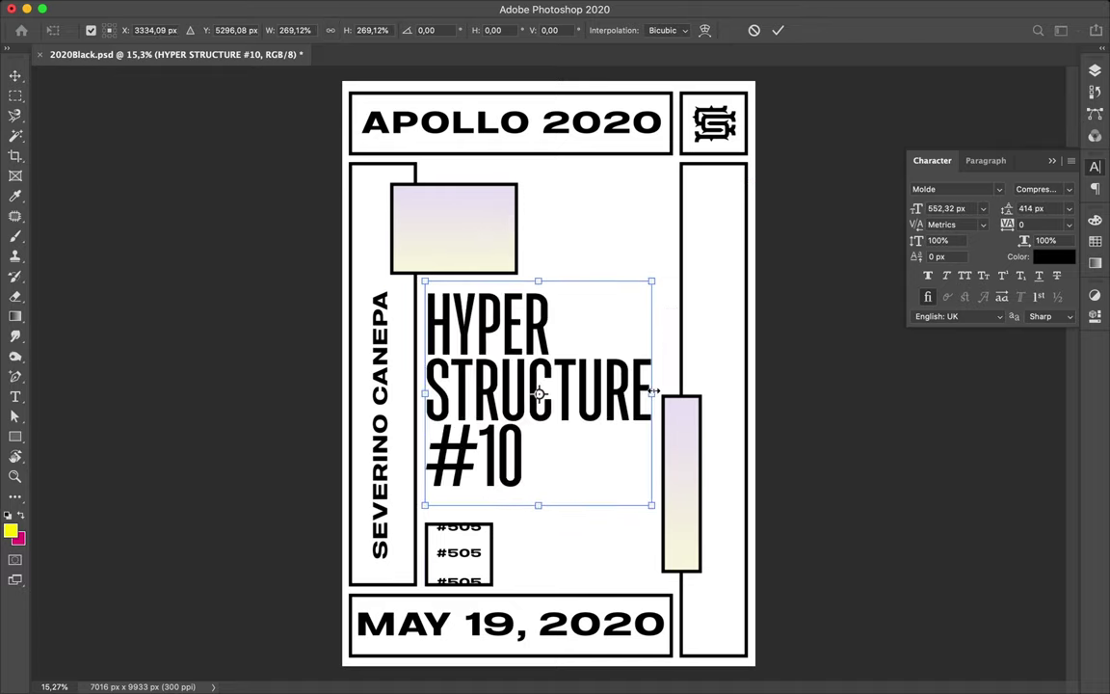
{"action": "left_click_drag", "start_coordinate": [532, 391], "coordinate": [537, 395]}
{"action": "key", "text": "Return"}
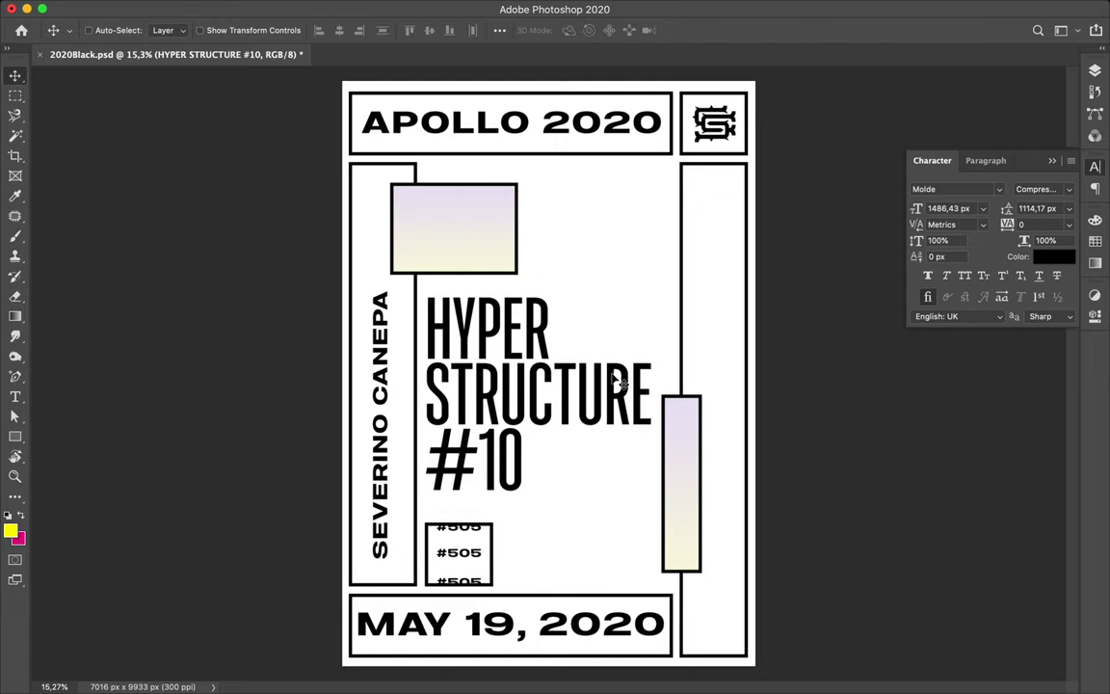
{"action": "left_click_drag", "start_coordinate": [611, 367], "coordinate": [616, 401]}
{"action": "key", "text": "ctrl+s"}
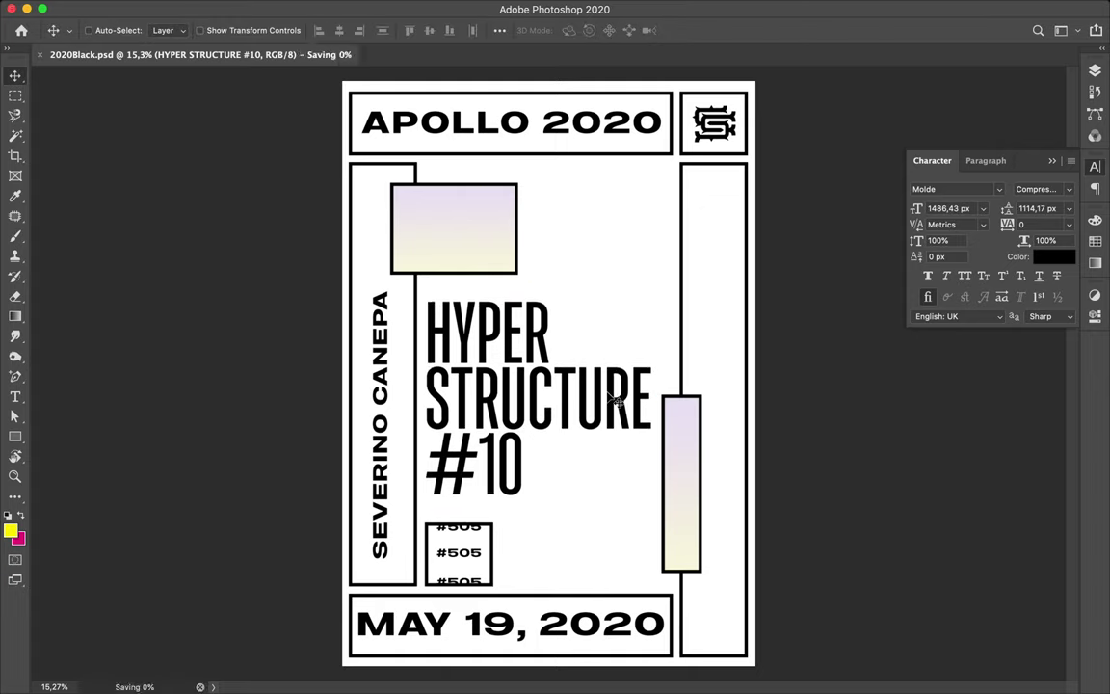
{"action": "left_click", "coordinate": [724, 8]}
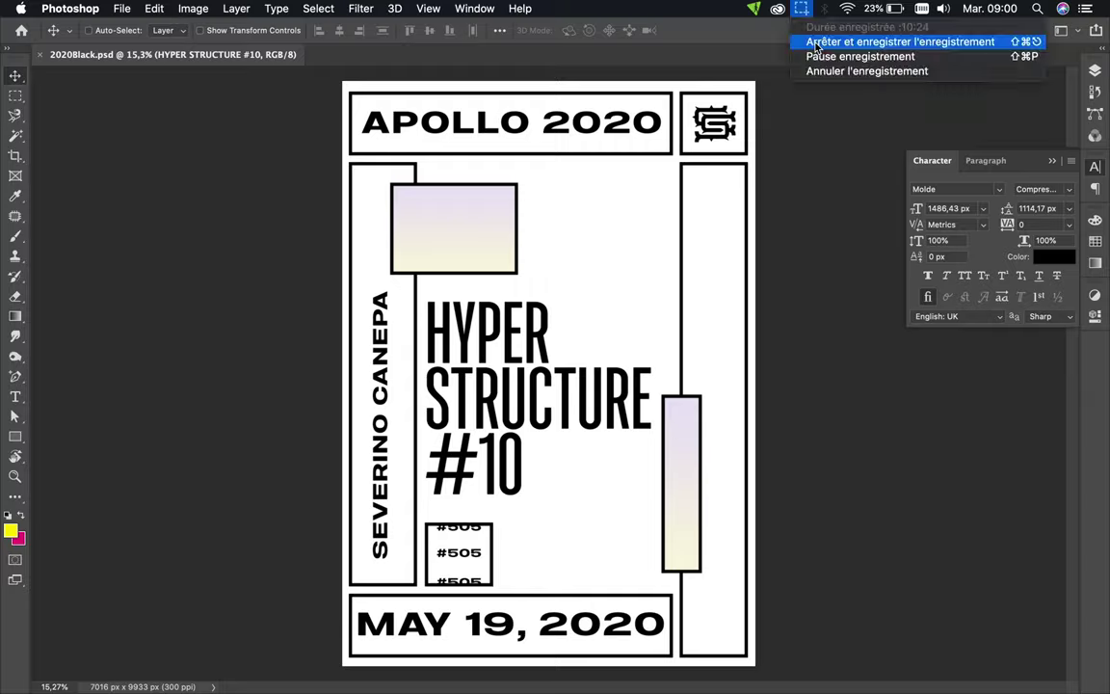
{"action": "left_click", "coordinate": [819, 39]}
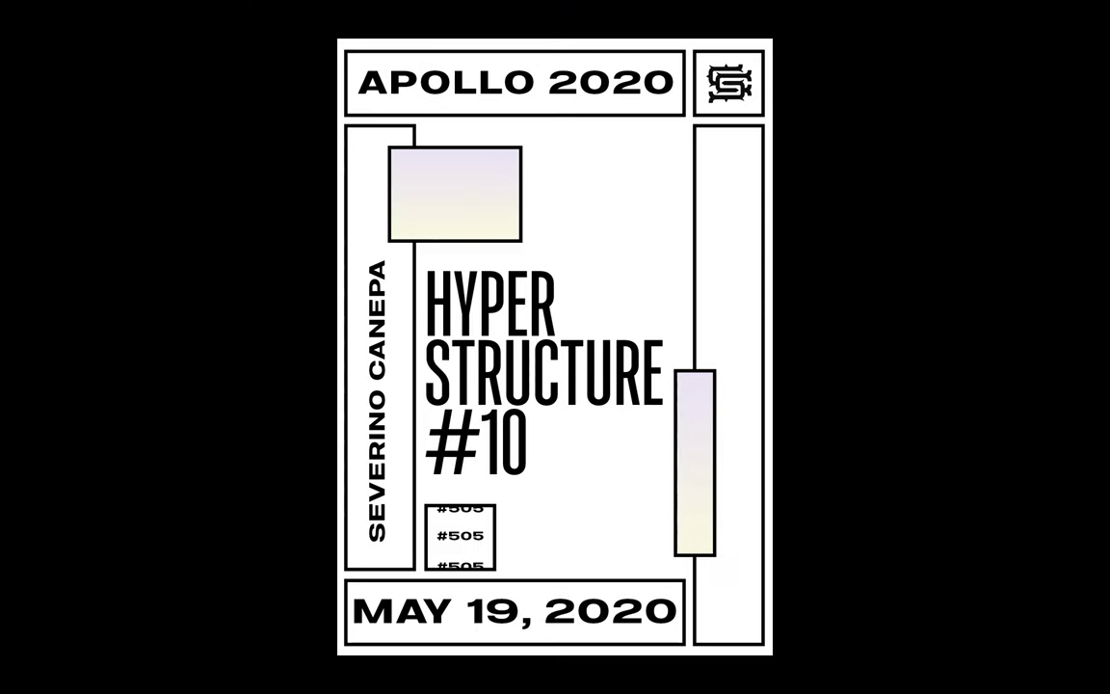